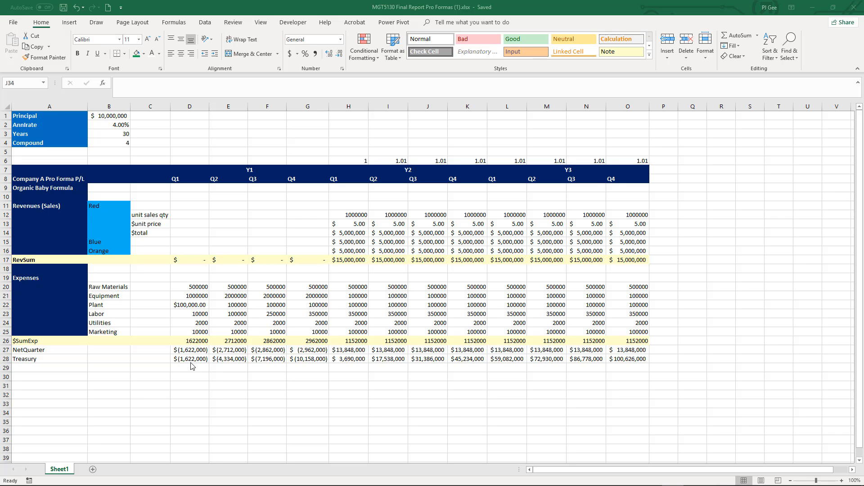
- Change the Treasury row label in A28 to "Treasury (cumulative)"
left_click(60, 357)
double_click(60, 358)
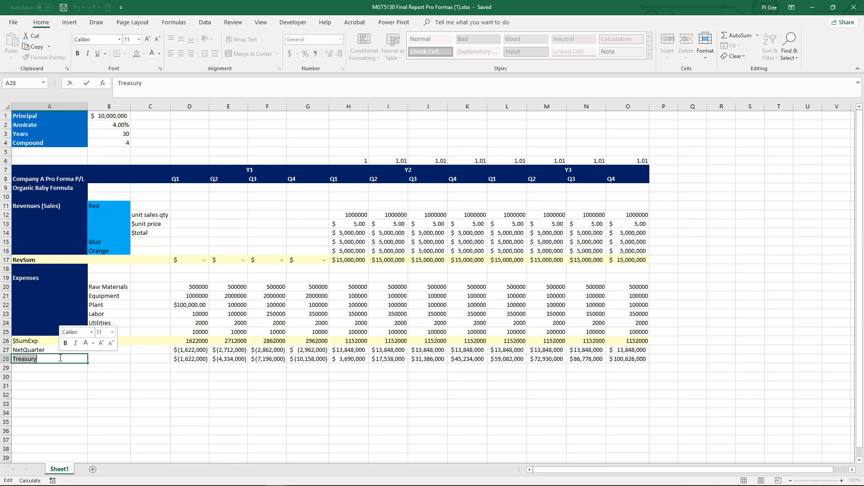
type("*")
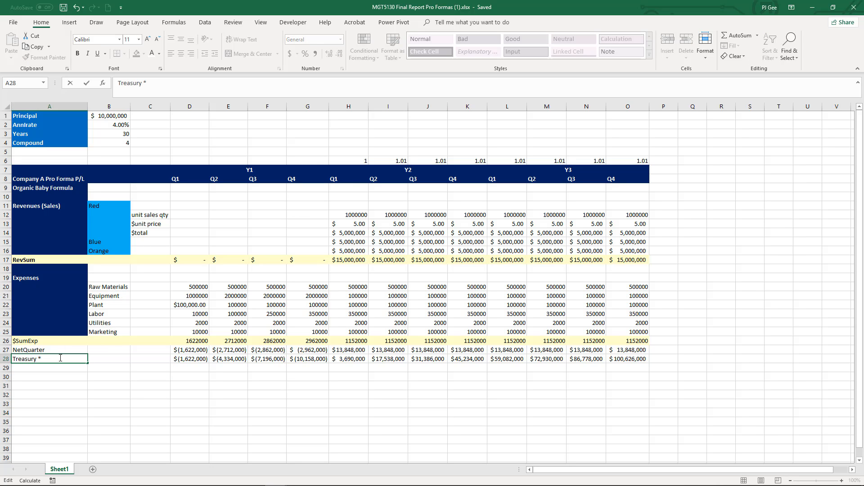
key("BackSpace")
type("(cumulative")
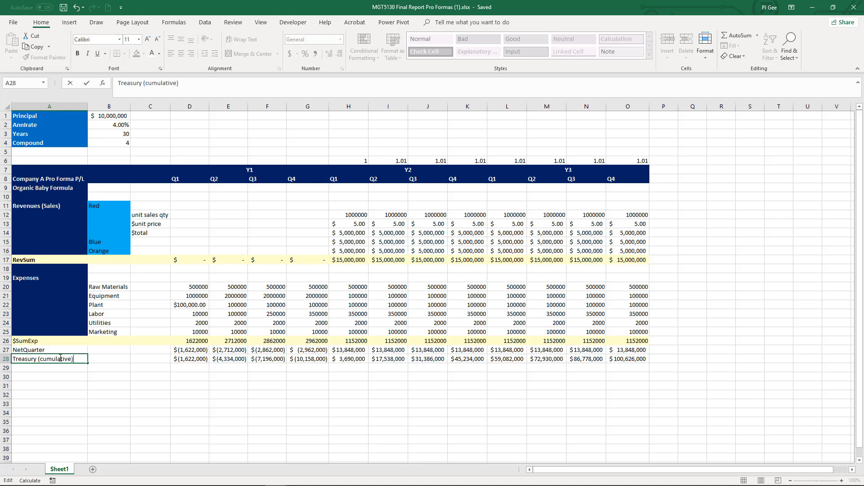
key("Return")
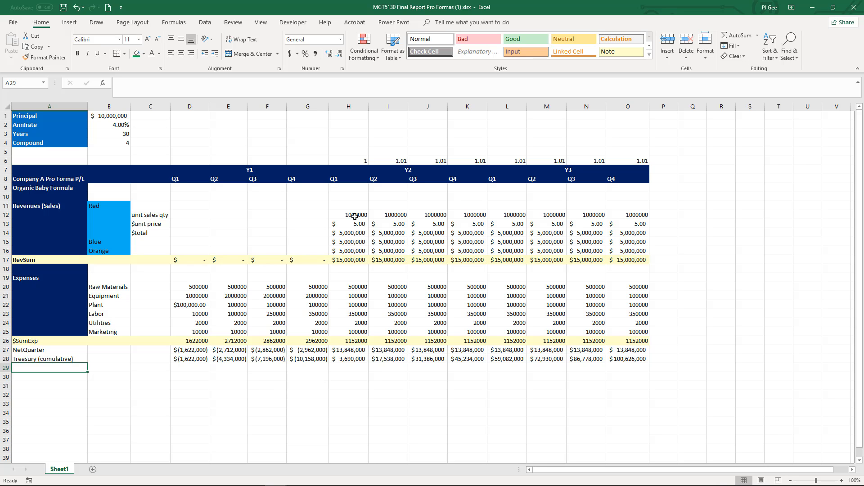
- Insert a Scatter with Smooth Lines and Markers chart from the cumulative treasury values D28:O28 and the quarter headers D8:O8
left_click_drag(187, 359, 630, 361)
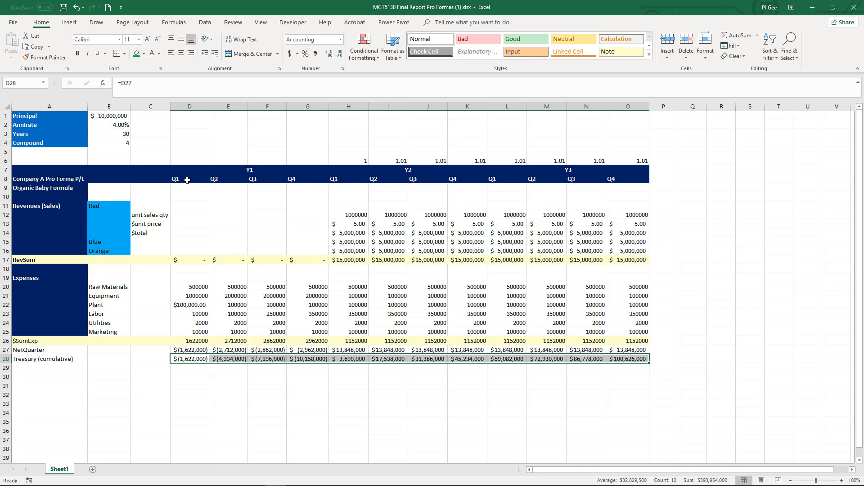
left_click_drag(187, 180, 634, 180)
left_click(67, 23)
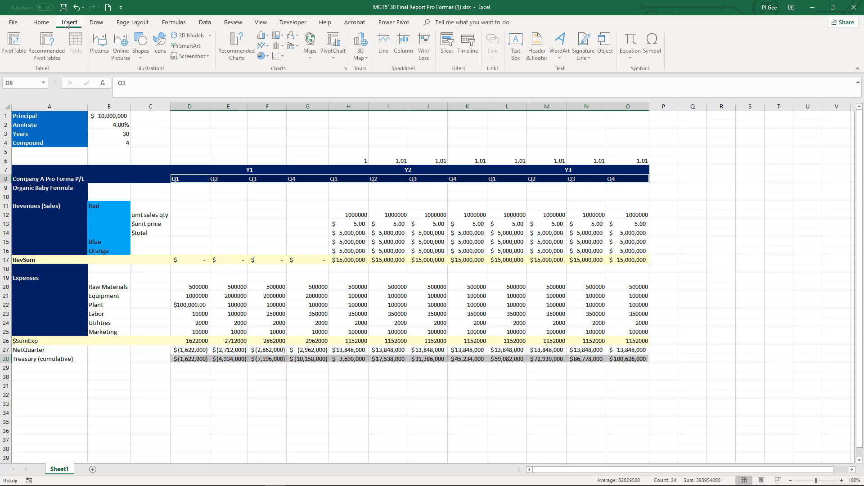
left_click(239, 57)
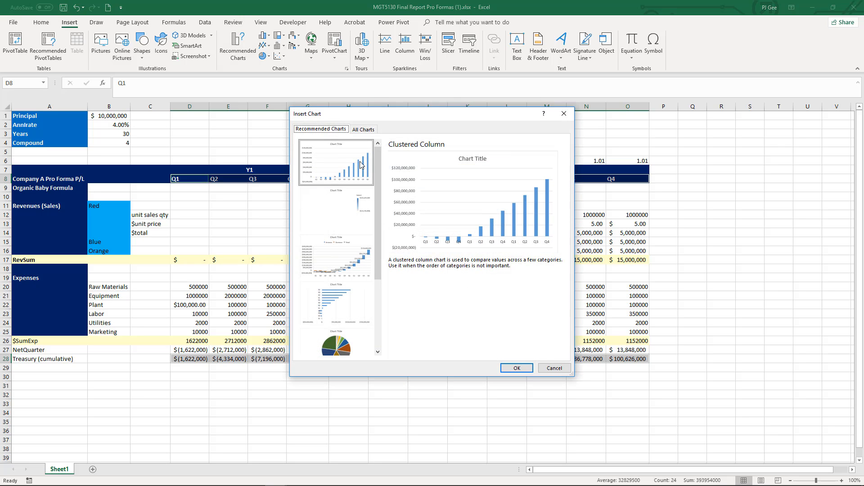
left_click(360, 131)
left_click(326, 222)
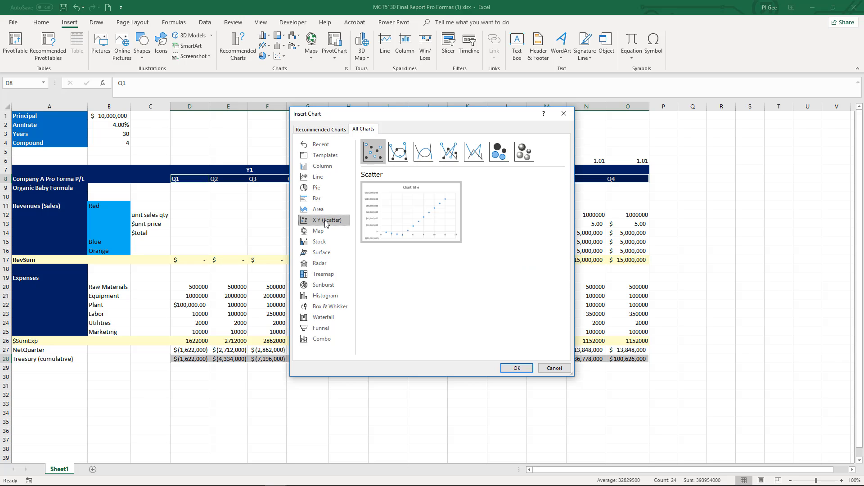
left_click(399, 156)
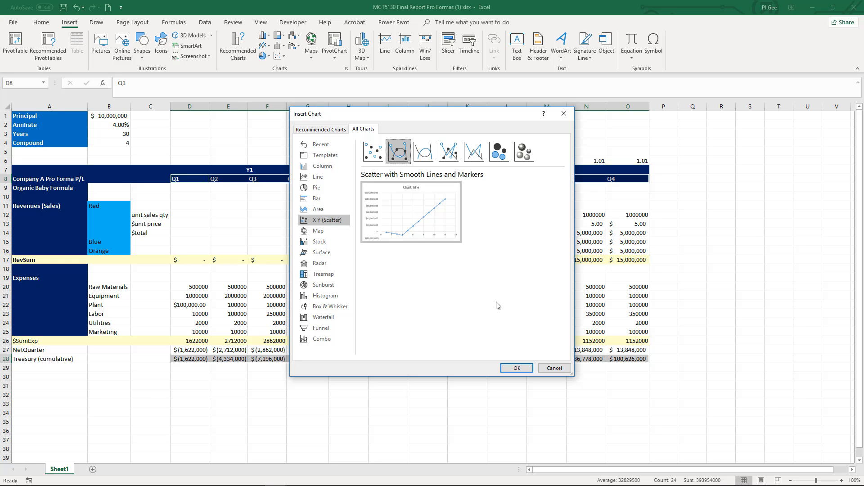
left_click(521, 368)
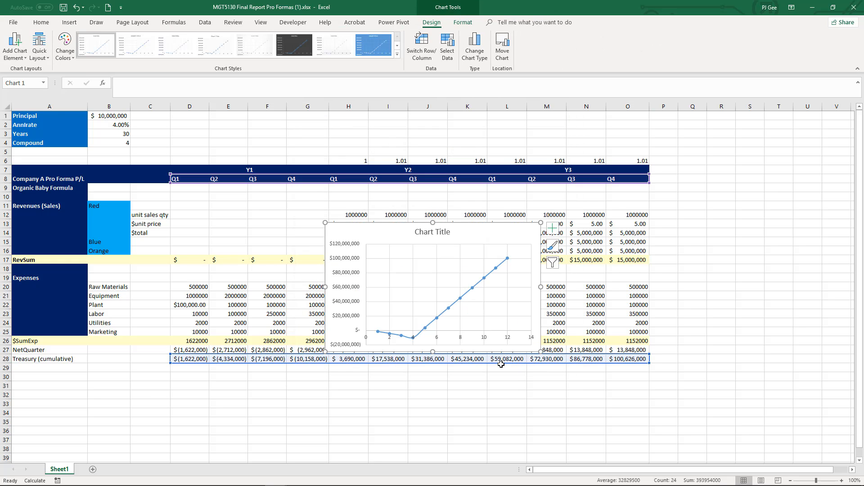
- Move the treasury chart off the data into the empty cells just beyond column O, beside the revenue rows
left_click_drag(489, 228, 741, 243)
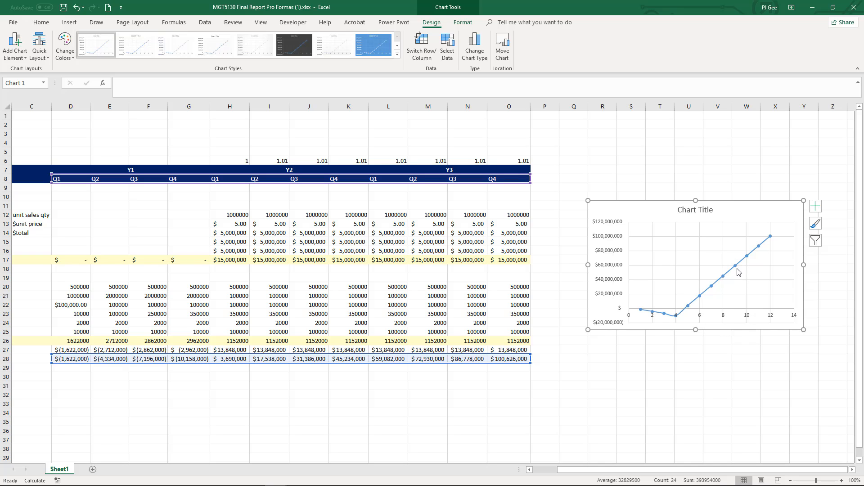
mouse_move(736, 267)
left_click_drag(673, 210, 706, 203)
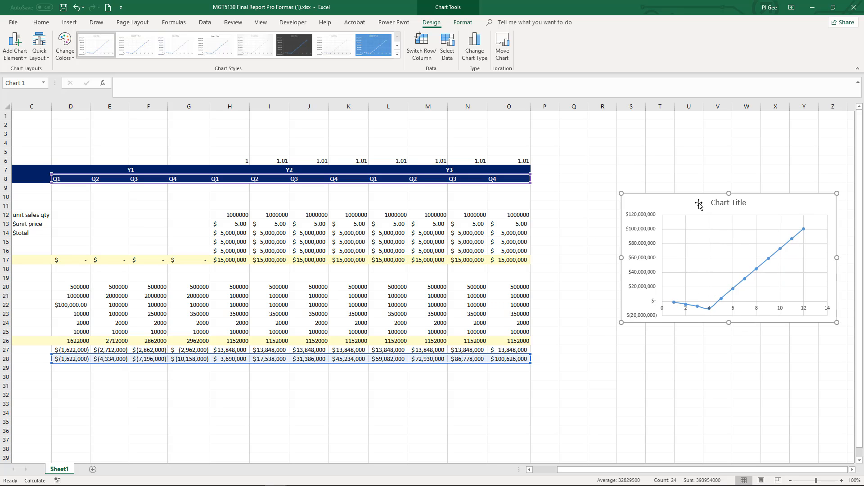
left_click_drag(619, 469, 588, 470)
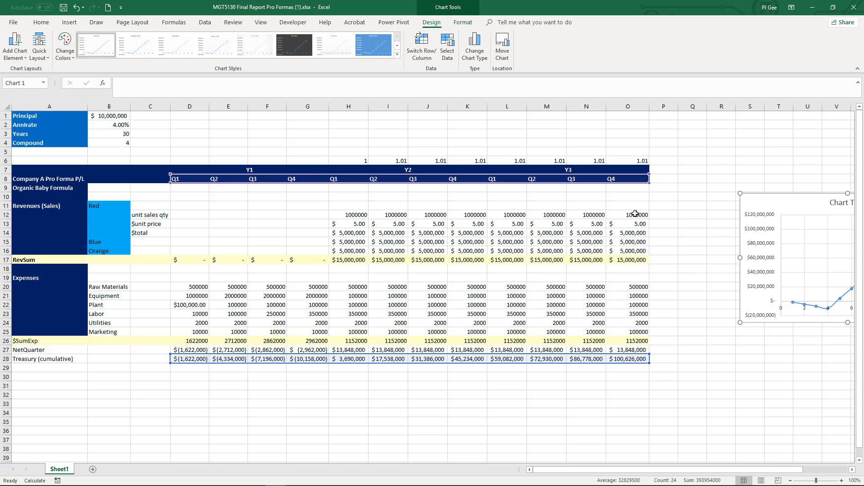
left_click_drag(780, 202, 724, 196)
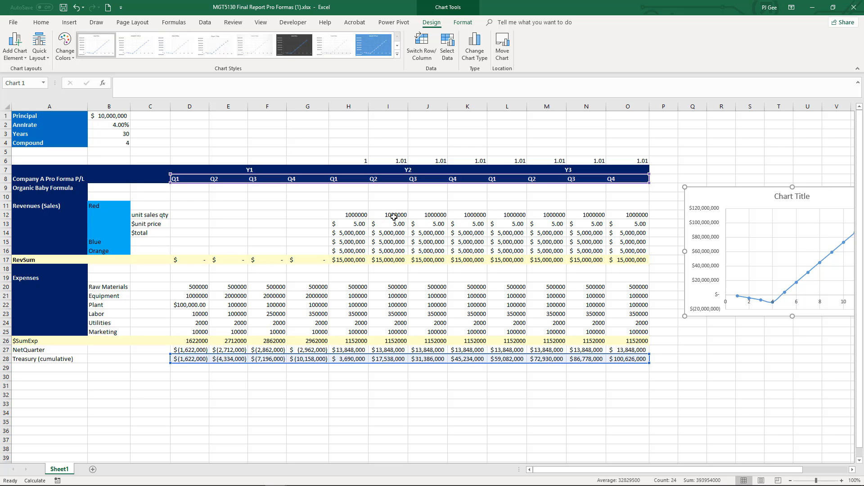
- Try to multiply the Y2 Q1 unit sales quantity in H12 by the growth factor in H6
left_click(360, 216)
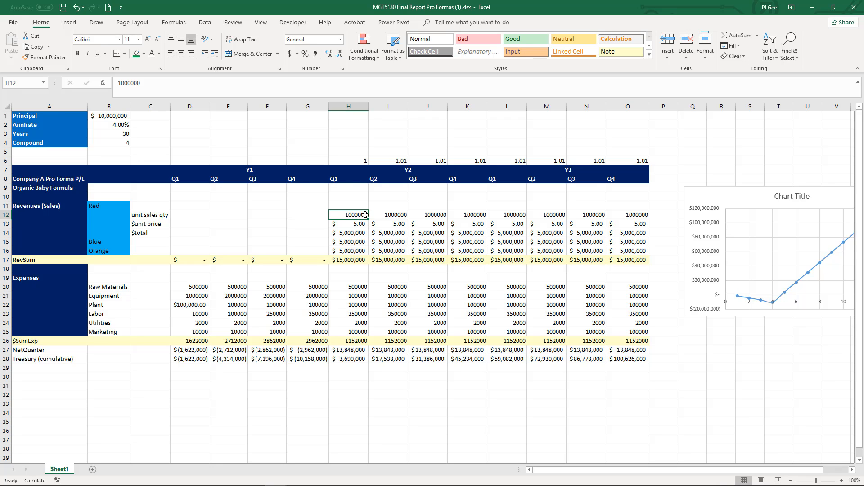
left_click_drag(365, 215, 211, 208)
left_click(166, 216)
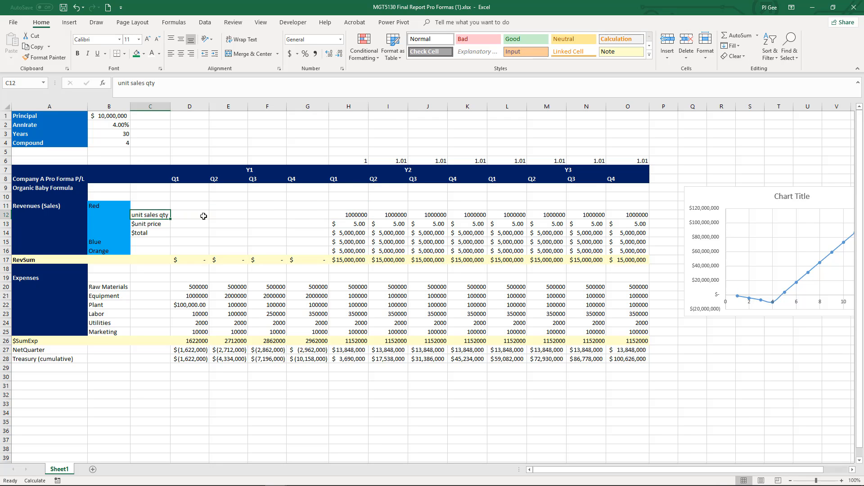
left_click(347, 214)
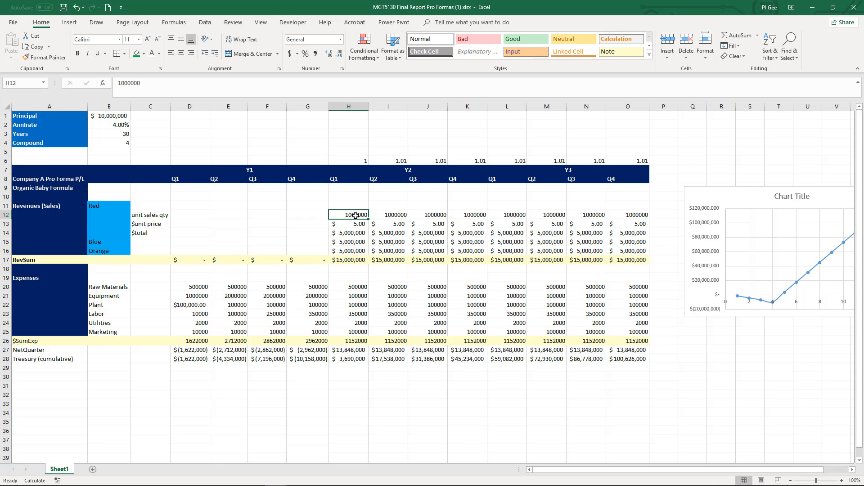
left_click(192, 89)
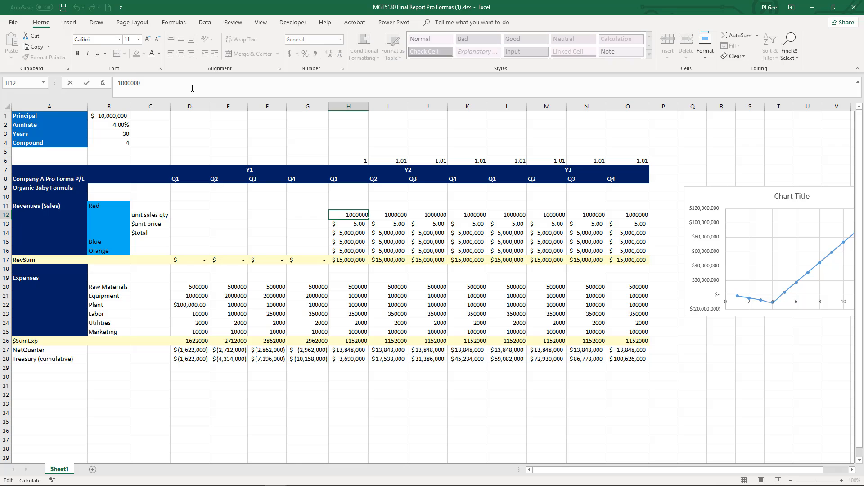
type("*")
left_click(346, 162)
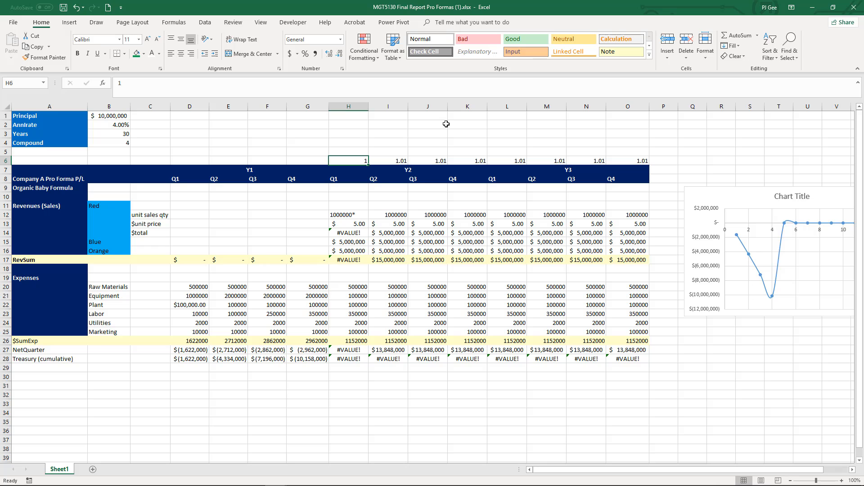
key("Down")
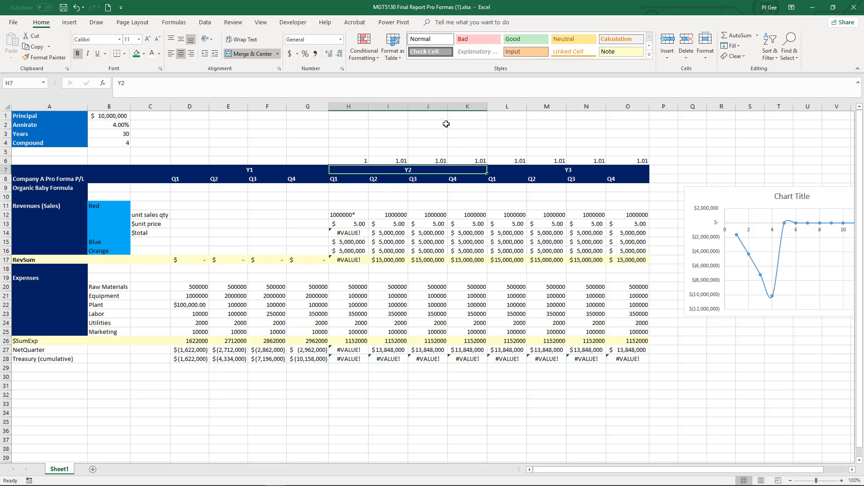
- Correct the entry in H12 to the formula =1000000*H6
double_click(366, 210)
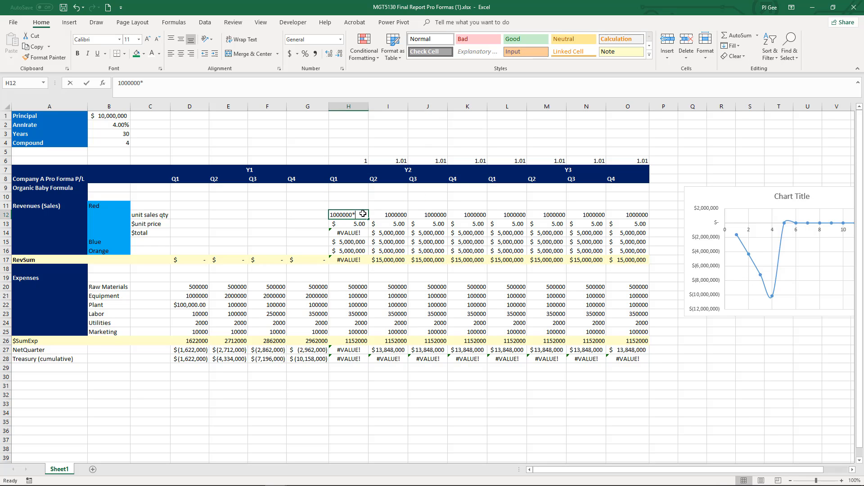
double_click(333, 215)
left_click(333, 215)
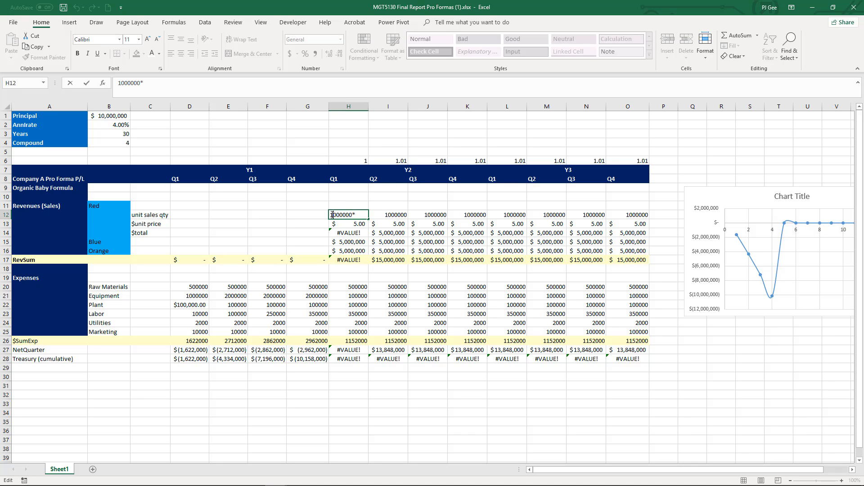
type("=")
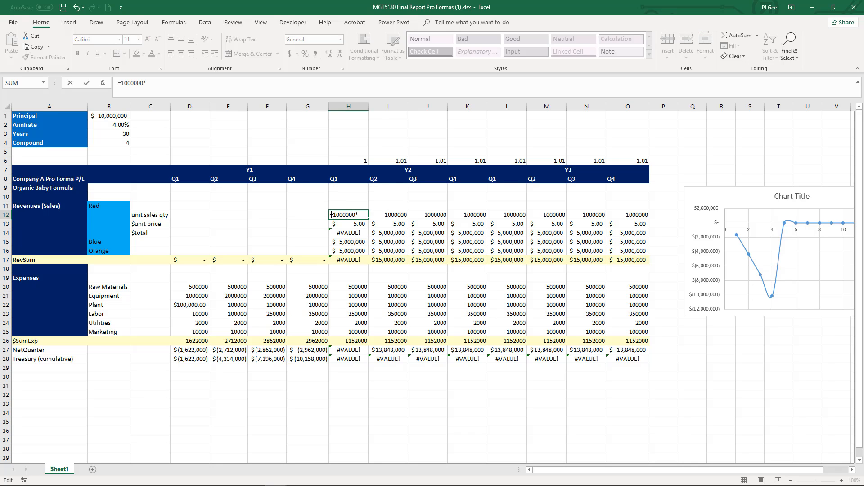
left_click(363, 162)
key("Return")
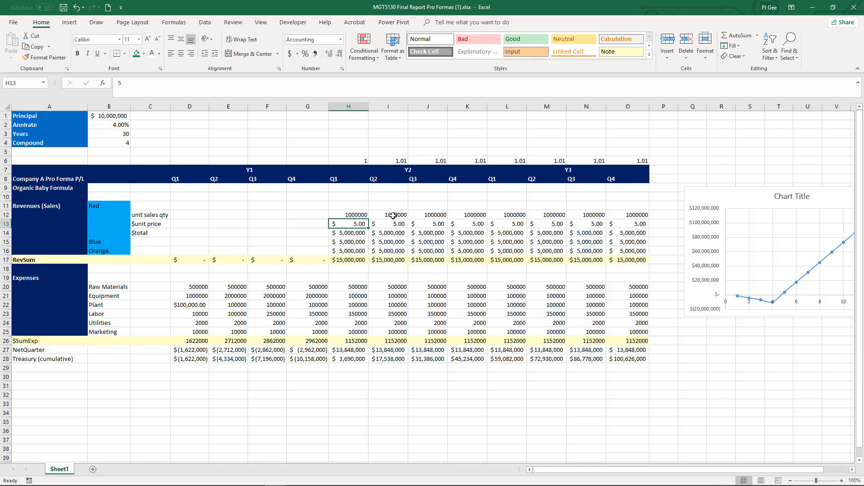
- Set the Y2 Q2 unit sales quantity in I12 to the formula =H12*I6
left_click(393, 215)
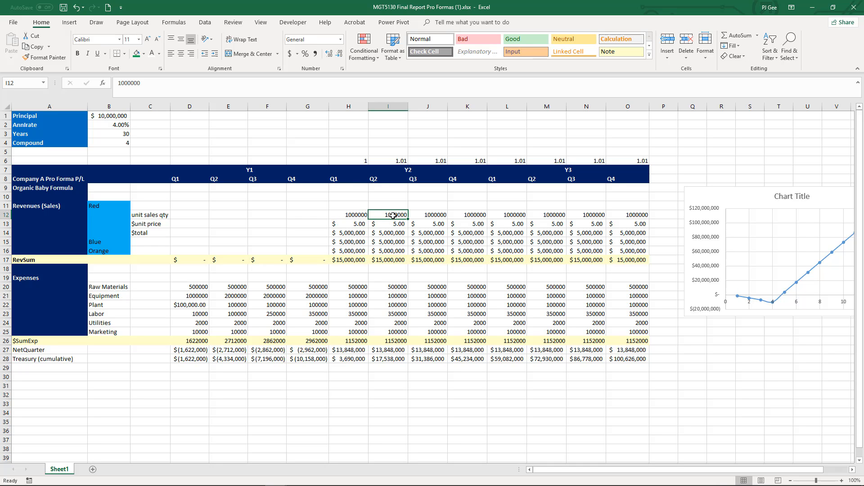
type("=")
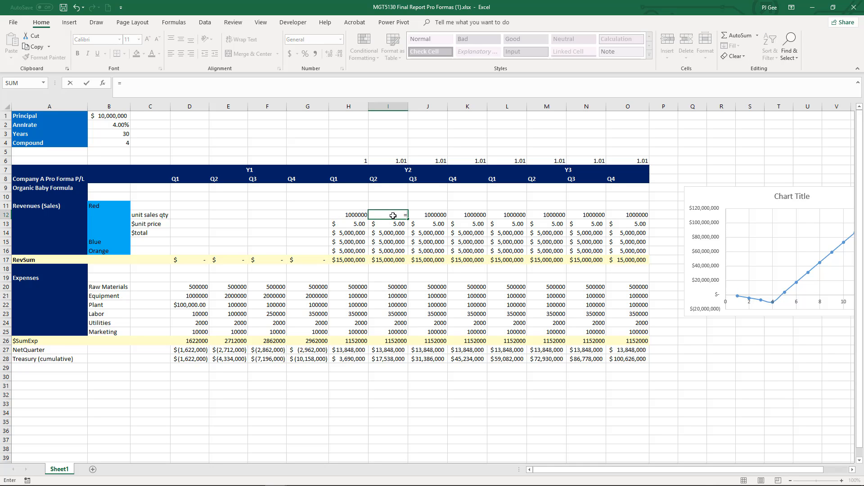
left_click(351, 217)
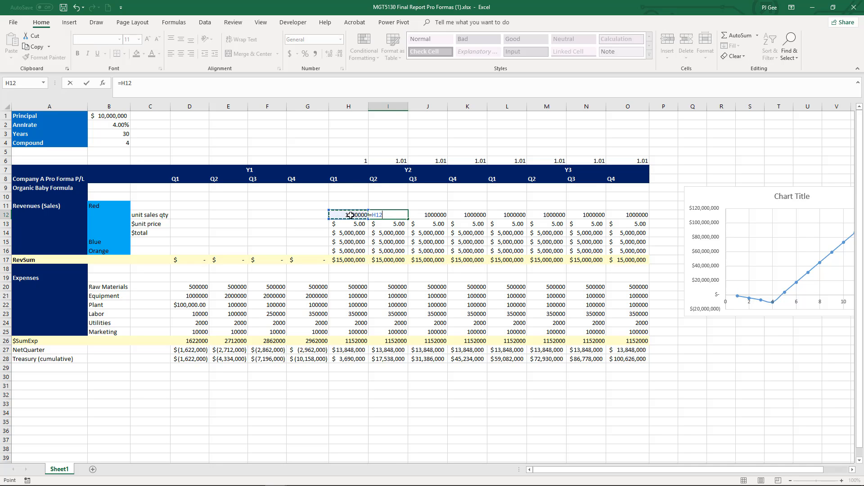
type("*")
left_click(394, 161)
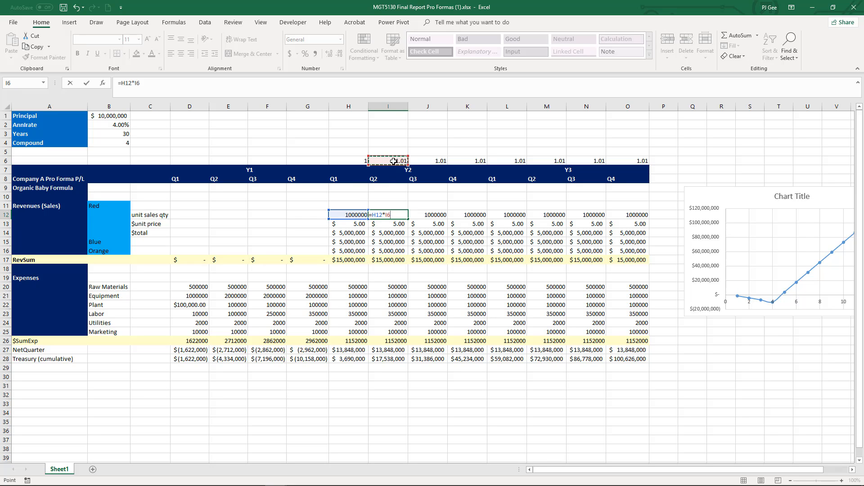
key("Return")
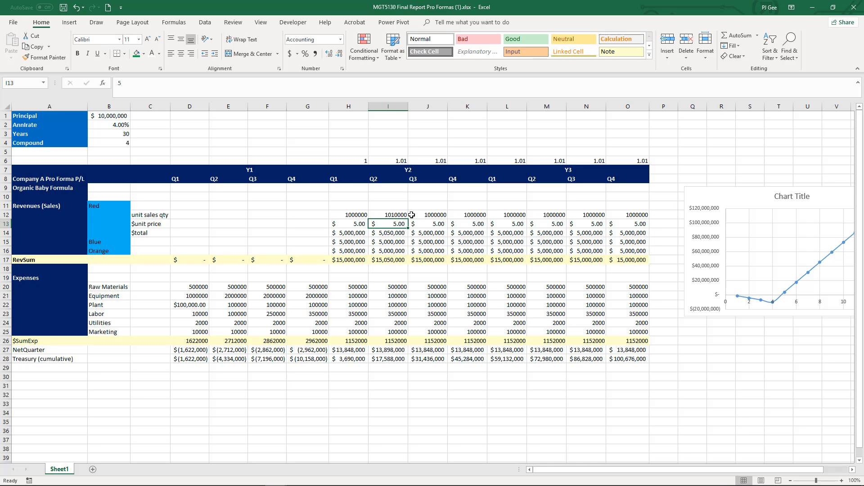
- Fill the unit sales growth formula from I12 across to O12
left_click(402, 214)
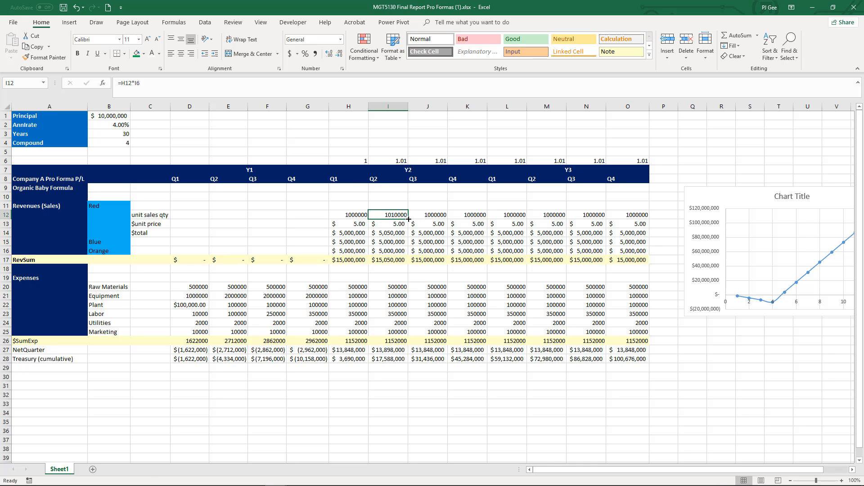
left_click_drag(410, 218, 637, 217)
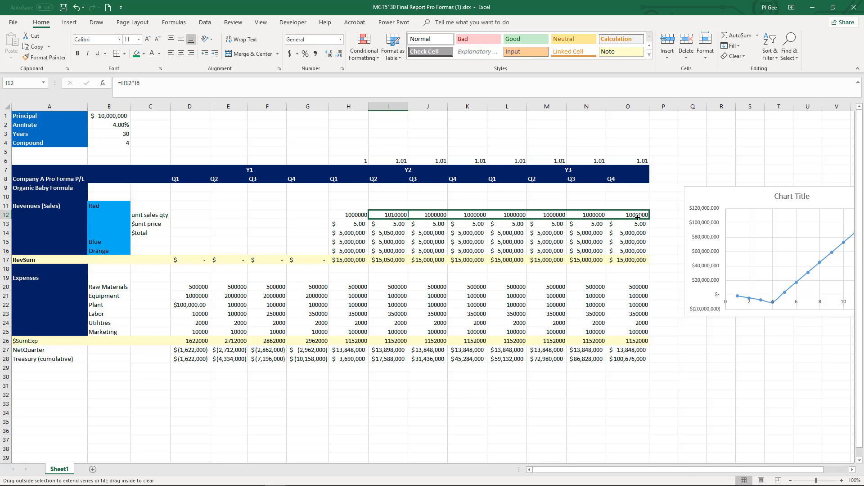
left_click_drag(637, 217, 637, 217)
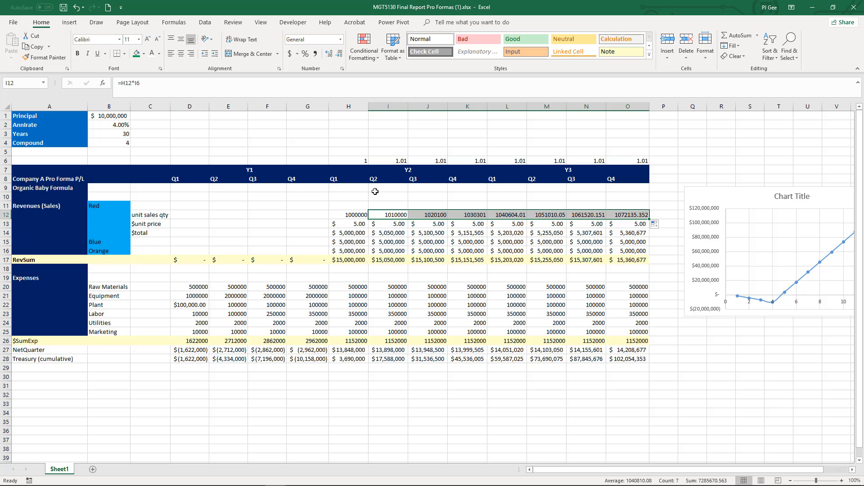
left_click(357, 216)
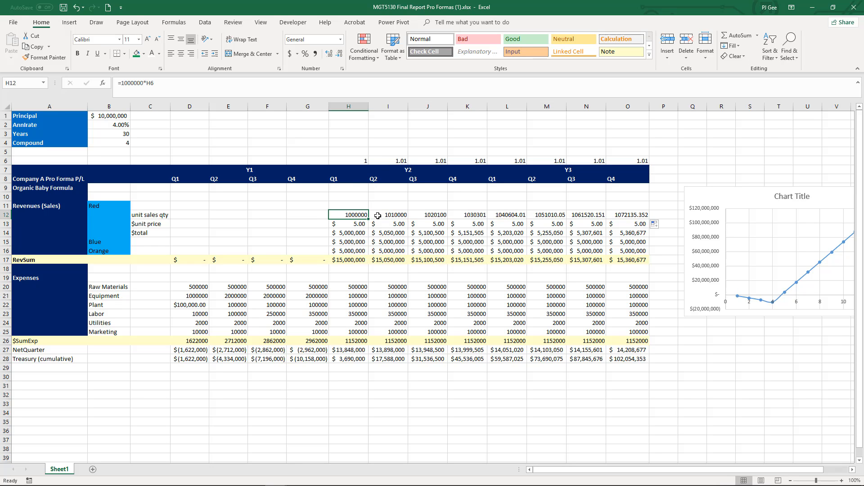
left_click(310, 215)
left_click(367, 216)
- Set the font color of the growth factors in H6:O6 to white and save the workbook
left_click_drag(353, 162, 636, 163)
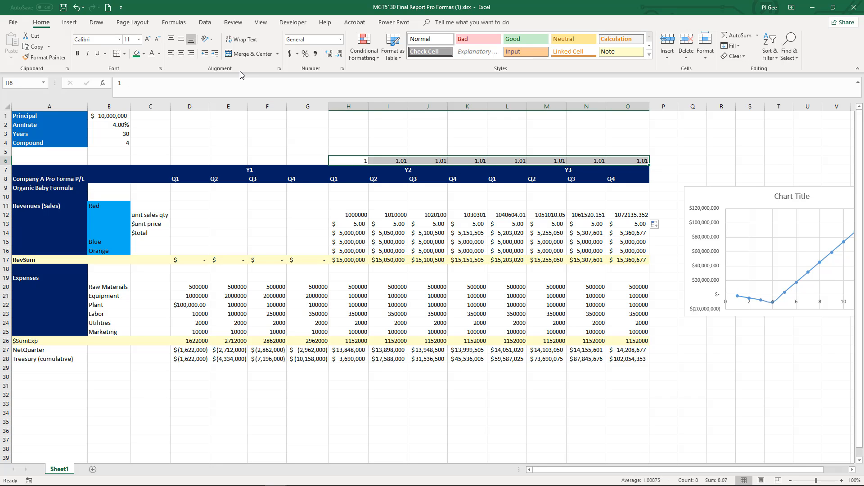
left_click(151, 56)
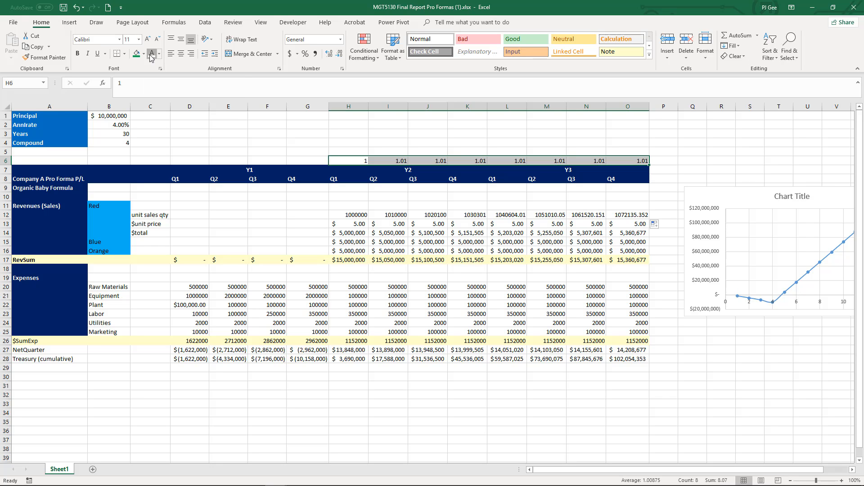
left_click(769, 144)
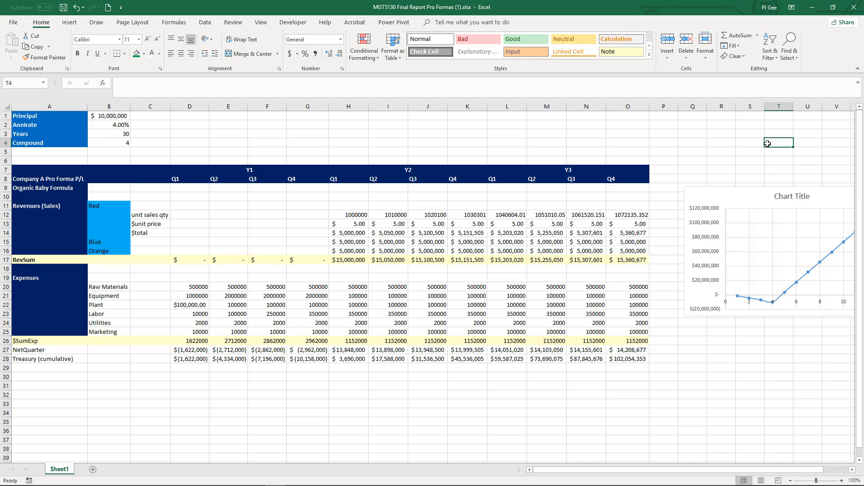
key("ctrl+s")
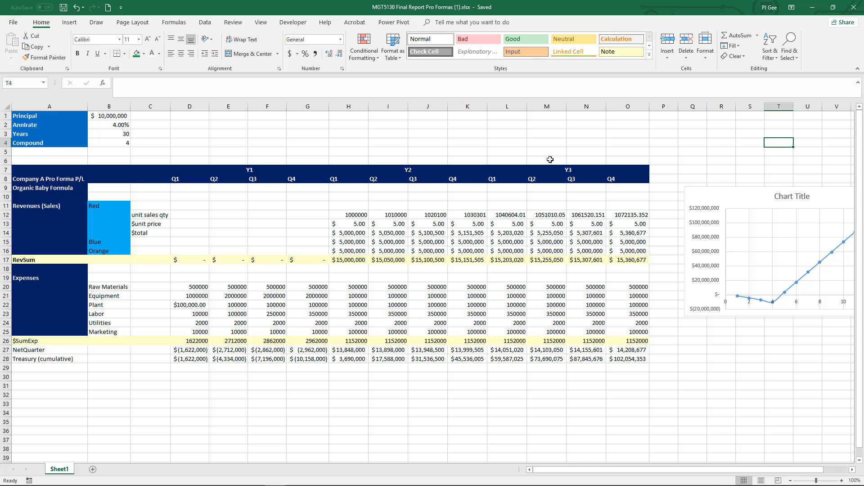
- Change the font color of the growth factors in H6:O6 to the lightest gray shade of white
left_click(353, 160)
left_click(383, 163)
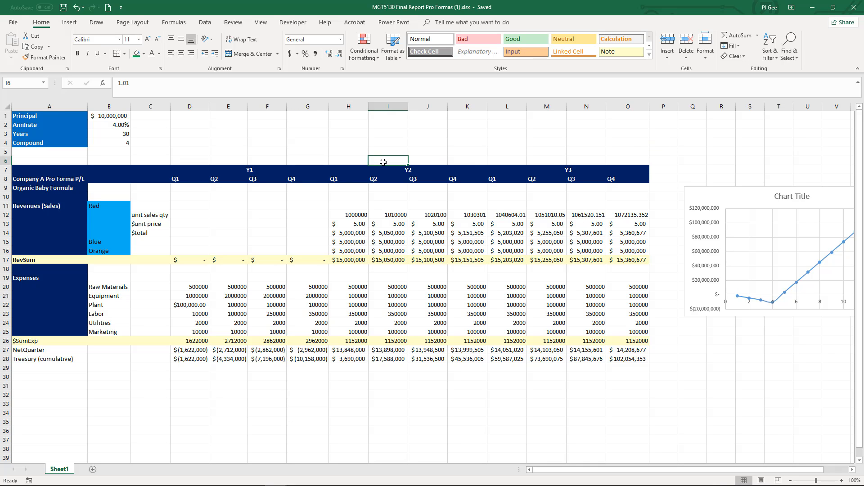
left_click(352, 162)
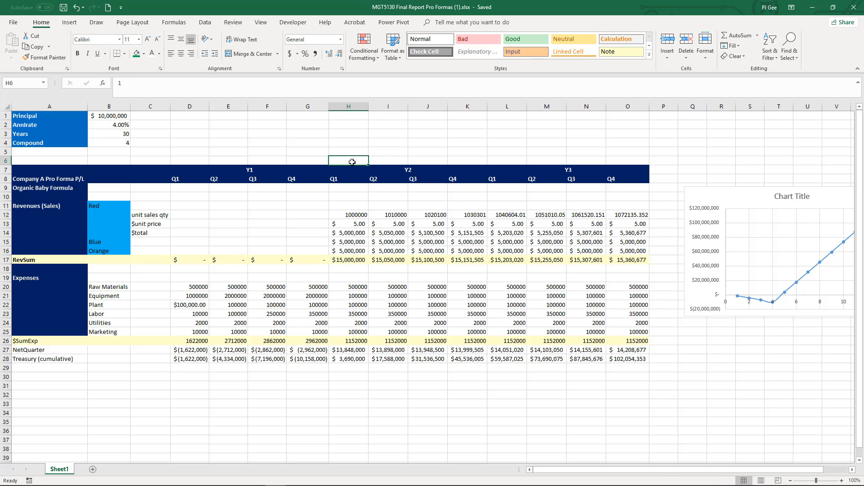
left_click_drag(352, 162, 620, 160)
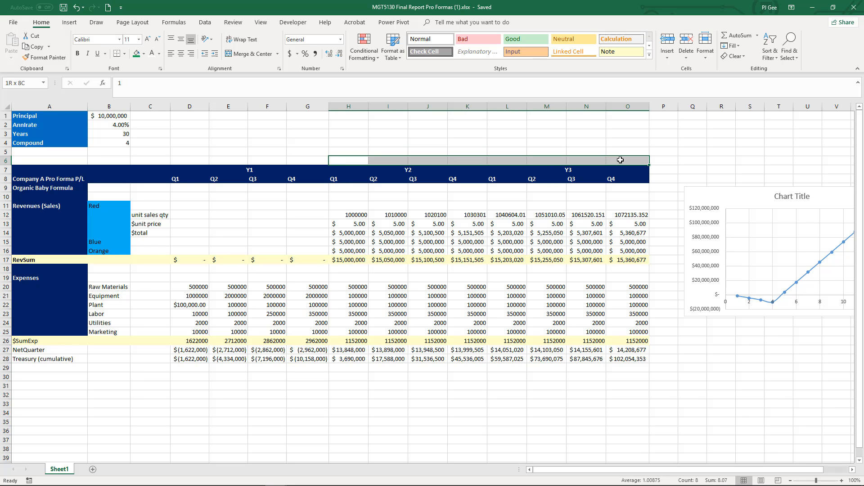
left_click(160, 54)
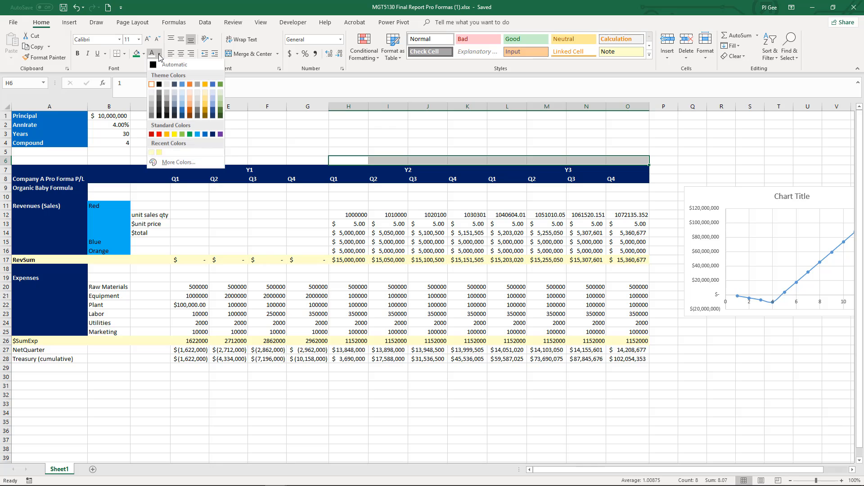
left_click(153, 92)
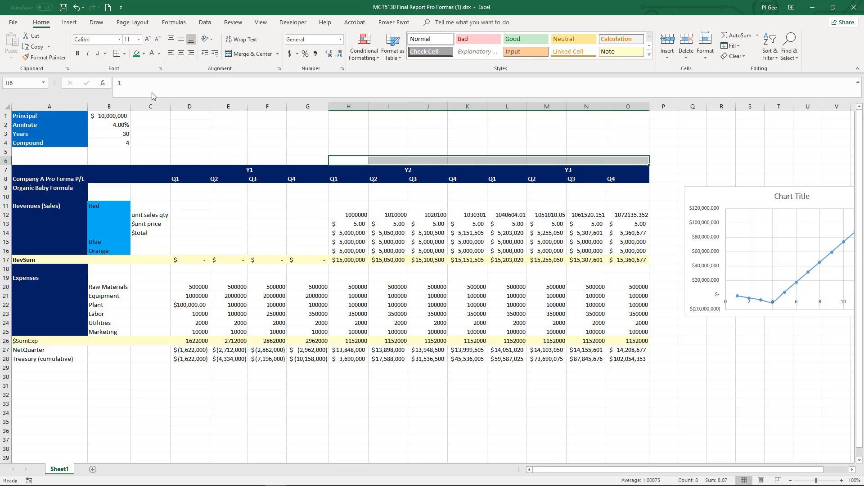
left_click(355, 123)
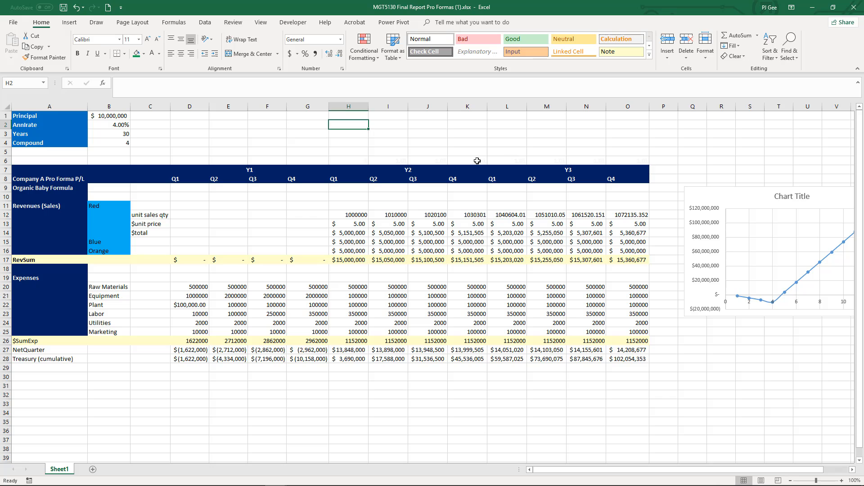
- Hide row 6, which holds the growth factors
left_click_drag(352, 162, 473, 161)
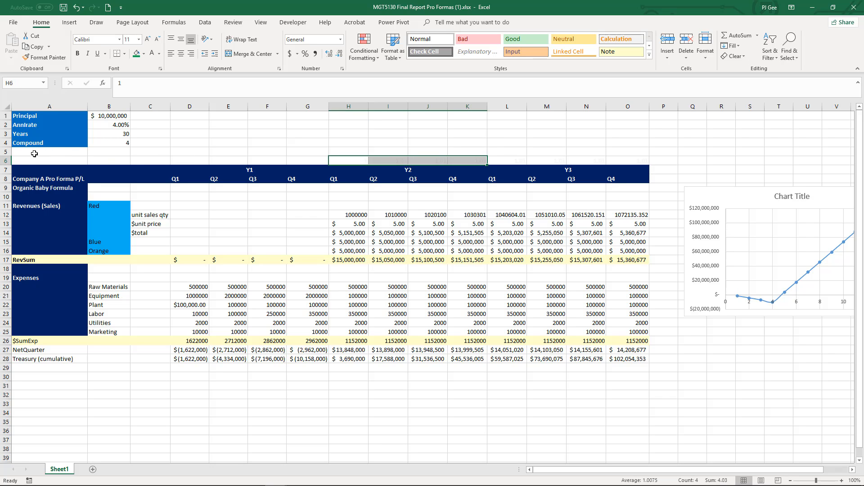
left_click(3, 161)
right_click(3, 160)
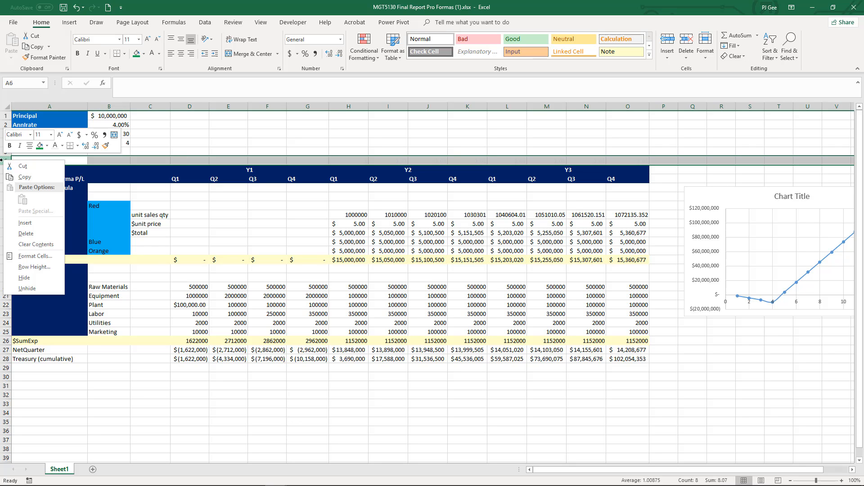
left_click(23, 277)
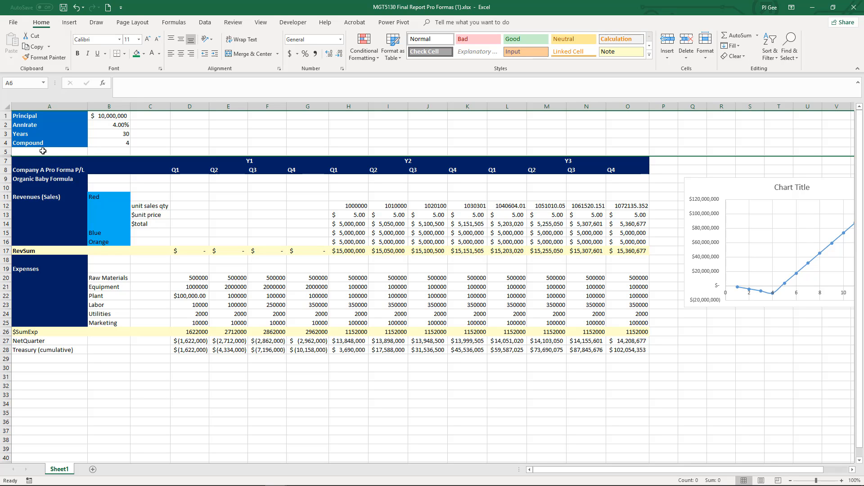
- Unhide row 6 between rows 5 and 7
mouse_move(3, 151)
left_mouse_down()
mouse_move(3, 162)
mouse_move(2, 153)
left_mouse_up()
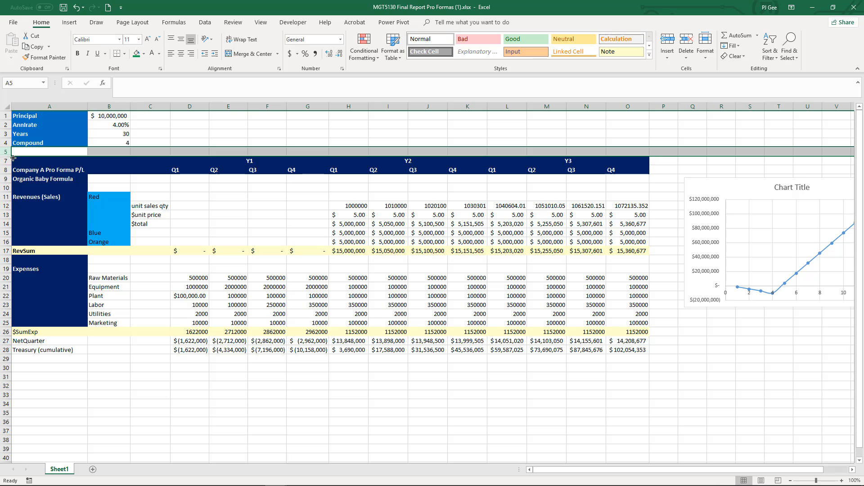
left_click_drag(4, 152, 7, 162)
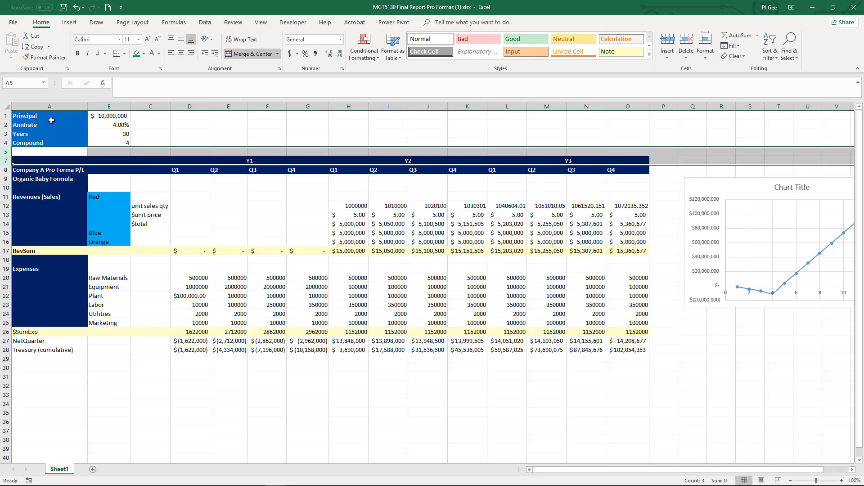
right_click(26, 154)
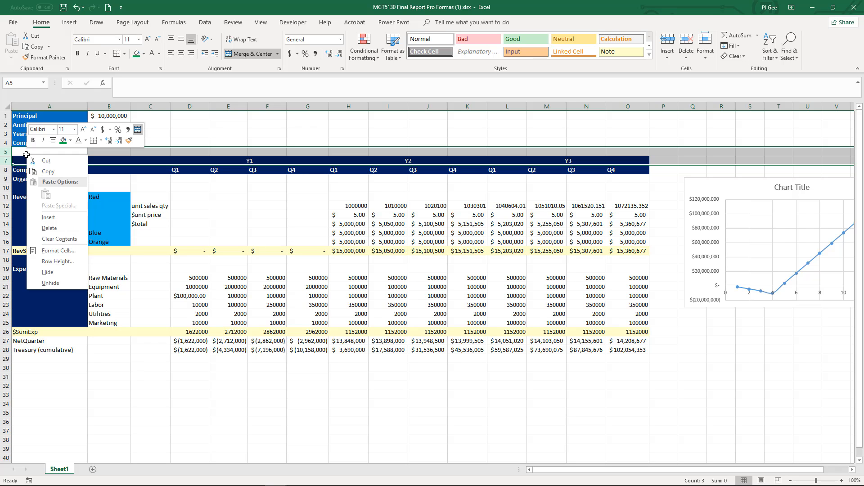
left_click(53, 283)
left_click(350, 224)
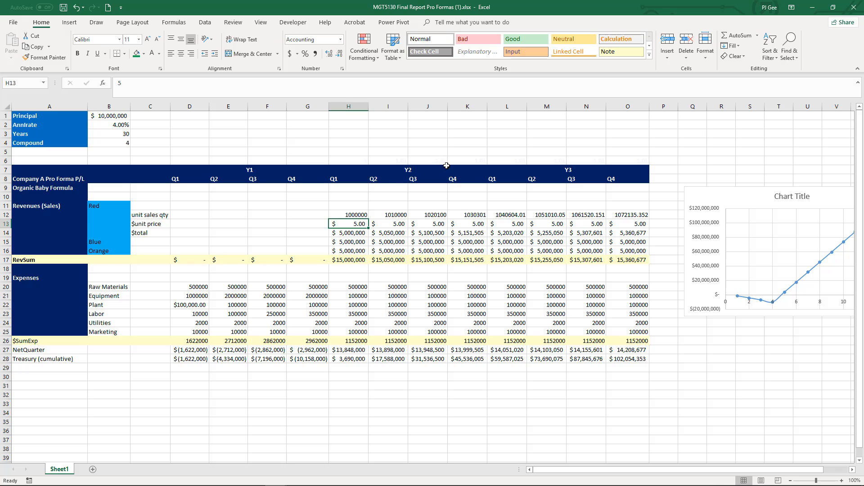
- Set the font color of the growth factors in H6:O6 to a slightly darker light gray and save the workbook
left_click_drag(360, 160, 619, 158)
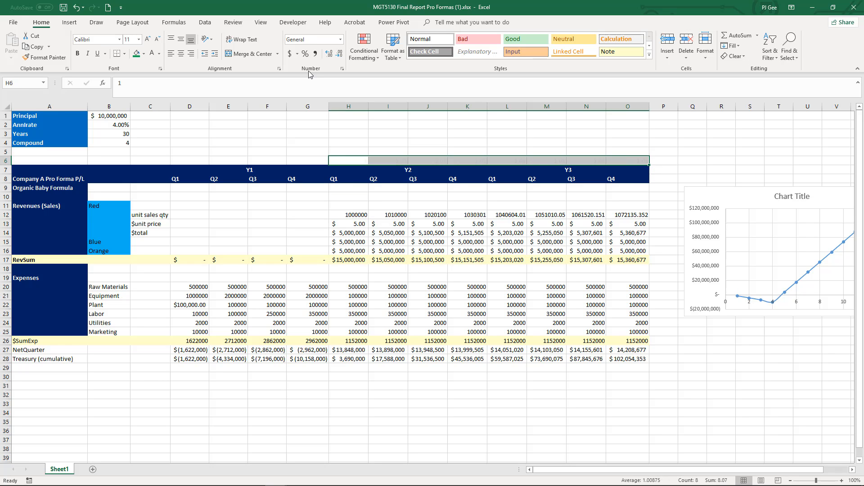
left_click(159, 53)
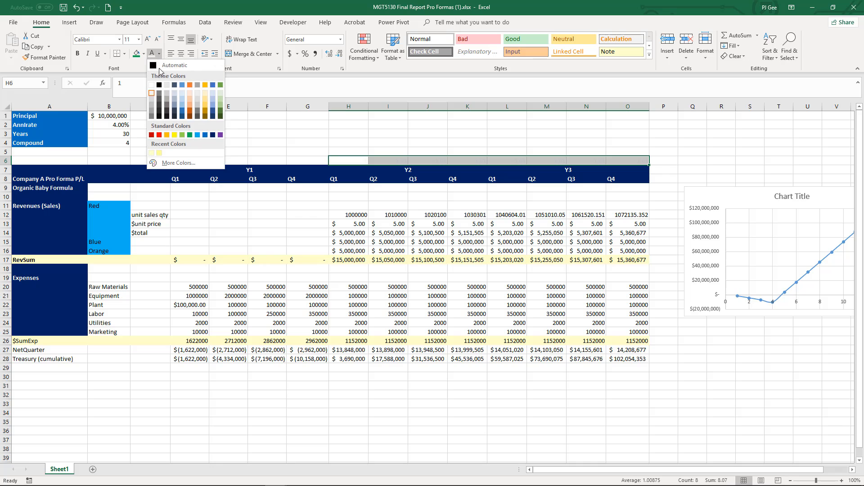
left_click(152, 100)
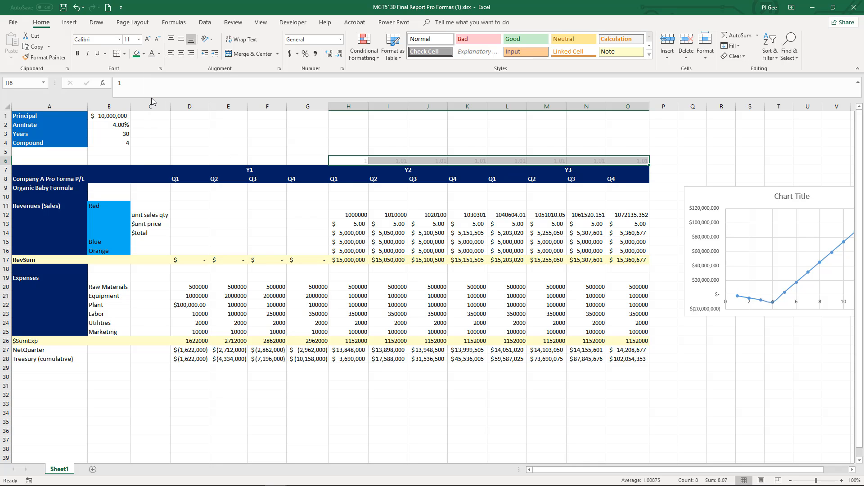
left_click(702, 161)
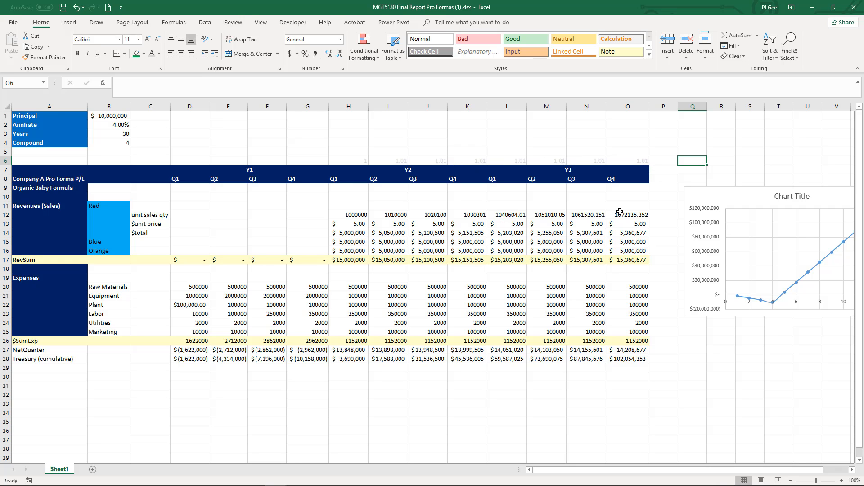
key("ctrl+s")
key("alt+Tab")
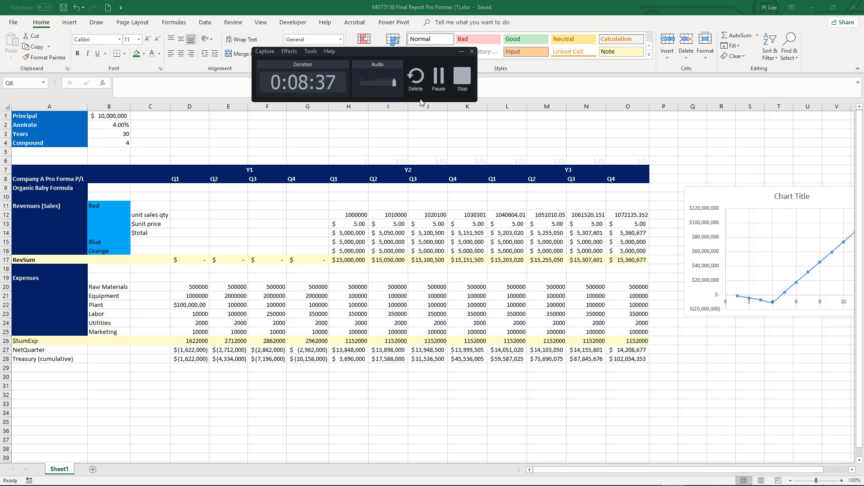
left_click(439, 77)
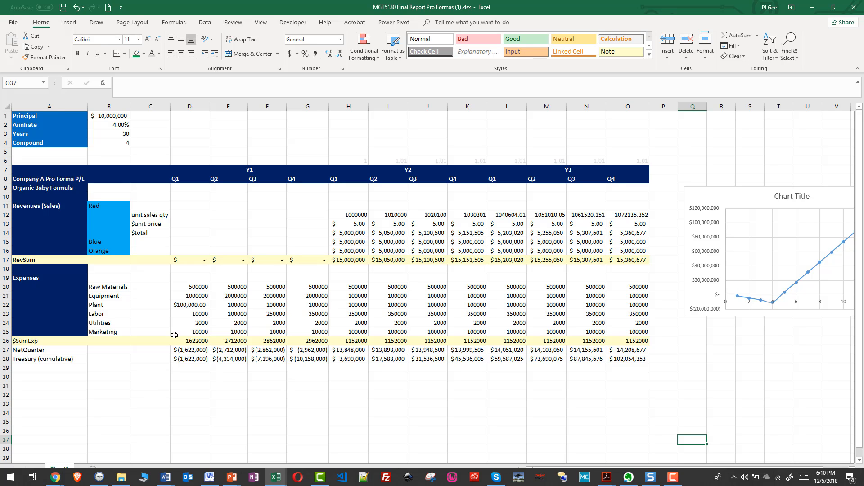
- Examine the Y1 Q1 plant interest formula in D22 and the loan principal in B1
left_click(187, 304)
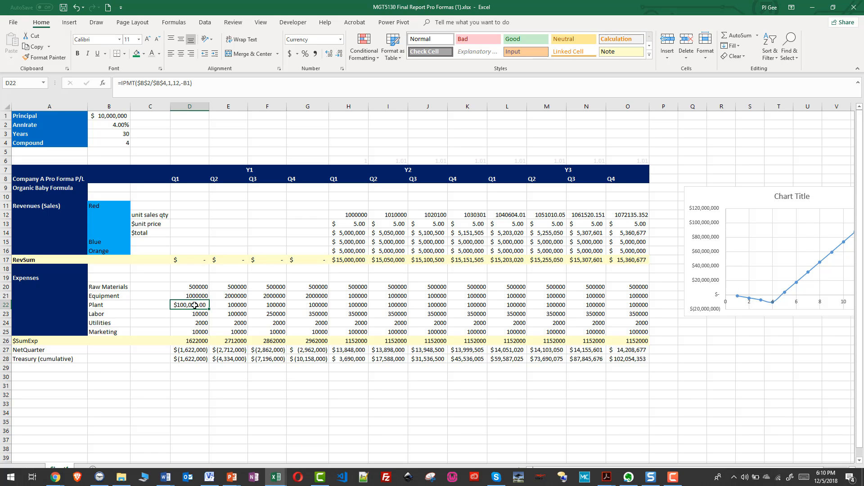
left_click(200, 387)
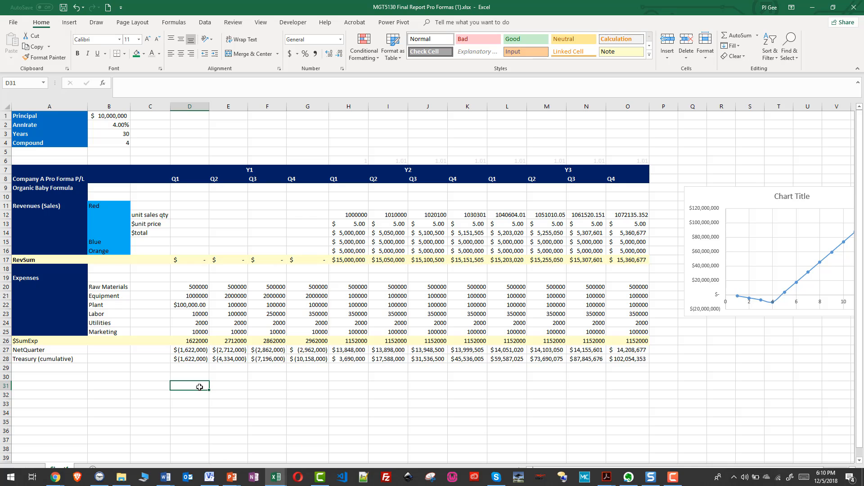
left_click(191, 304)
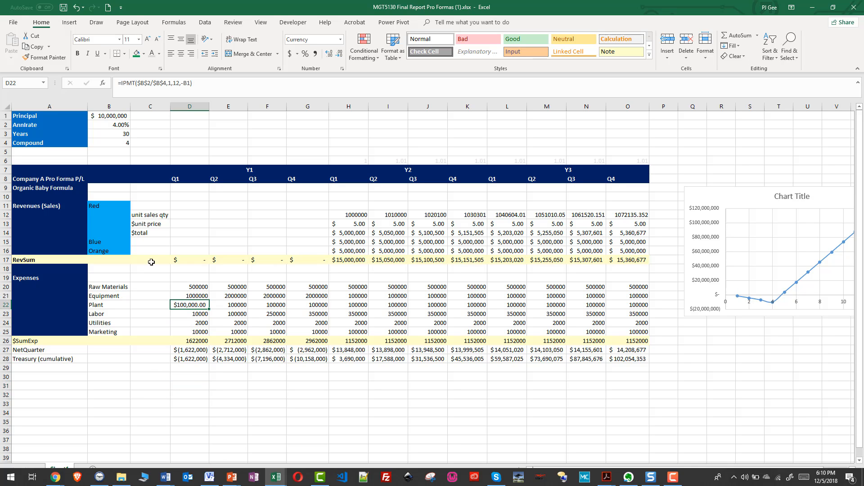
left_click(858, 207)
left_click(110, 115)
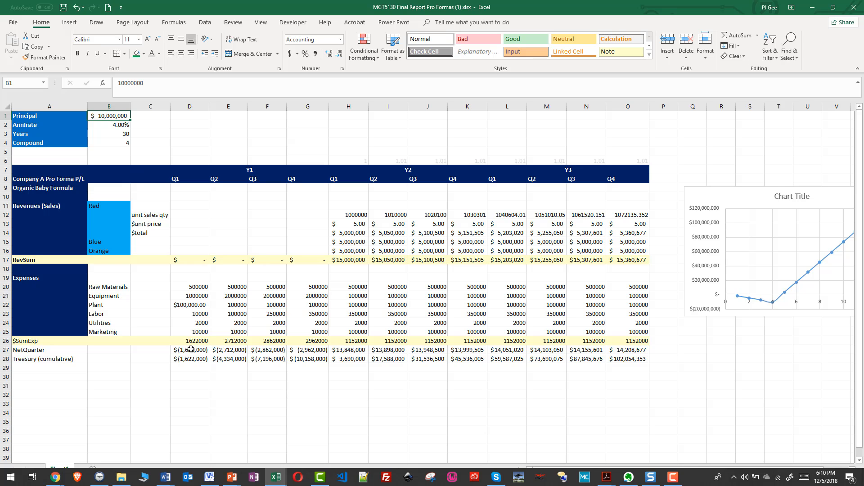
- Calculate the quarterly loan payment in D31 with the formula =PMT($B$2/$B$4,36,-10000000)
left_click(189, 387)
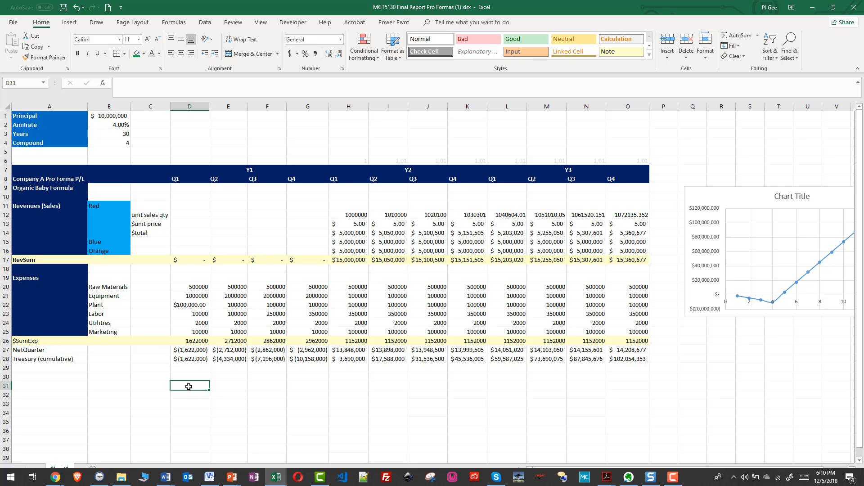
type("=")
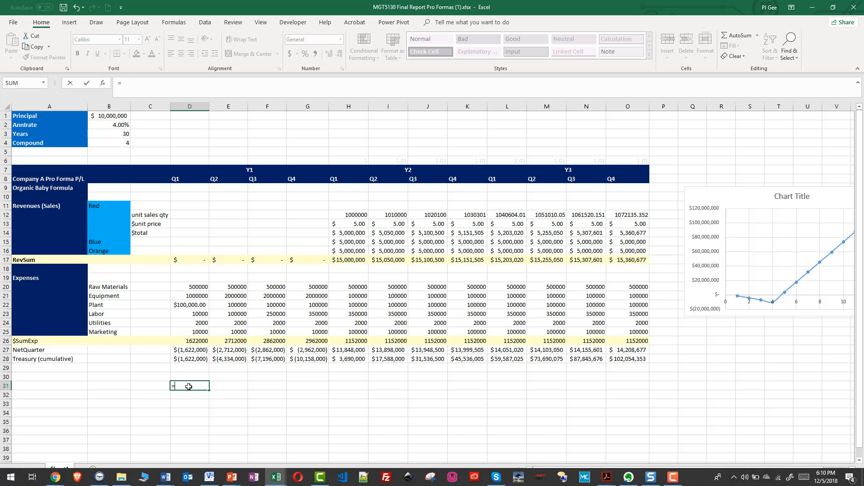
type("pmt(")
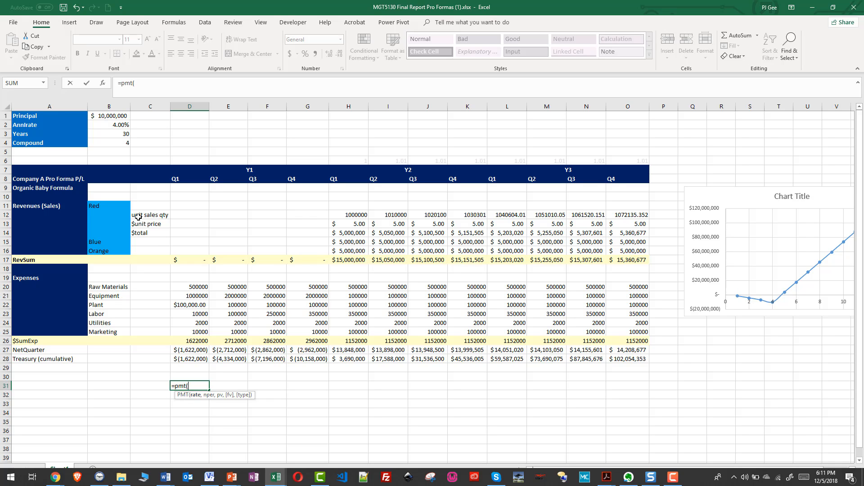
left_click(115, 126)
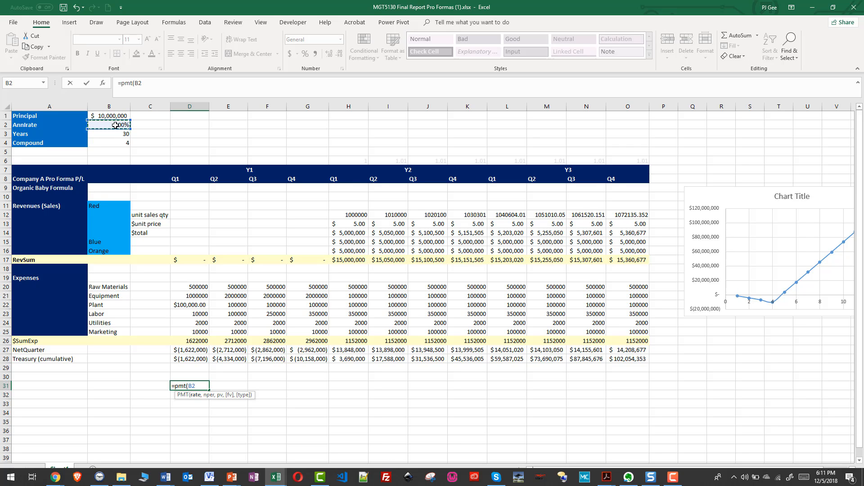
key("F4")
left_click(112, 142)
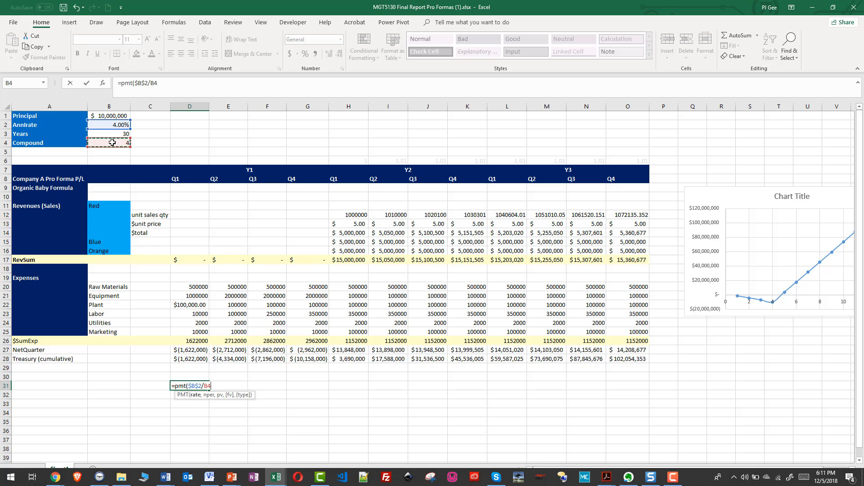
key("F4")
type(",36")
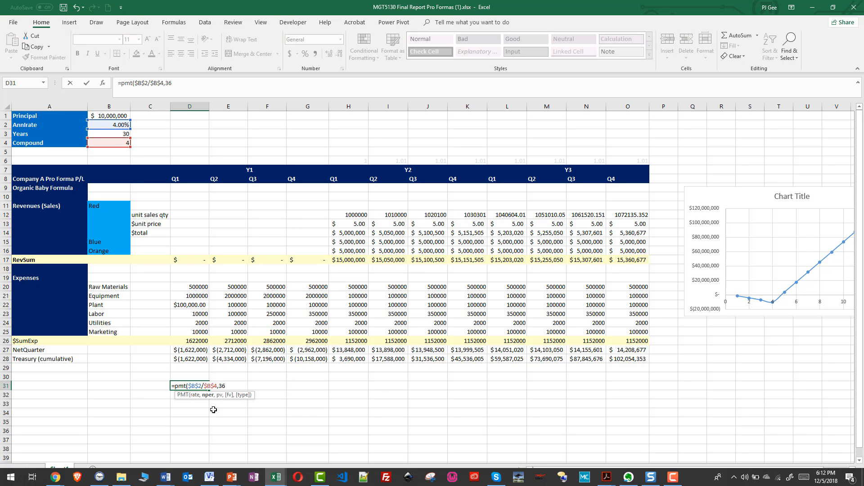
type(",-10000000")
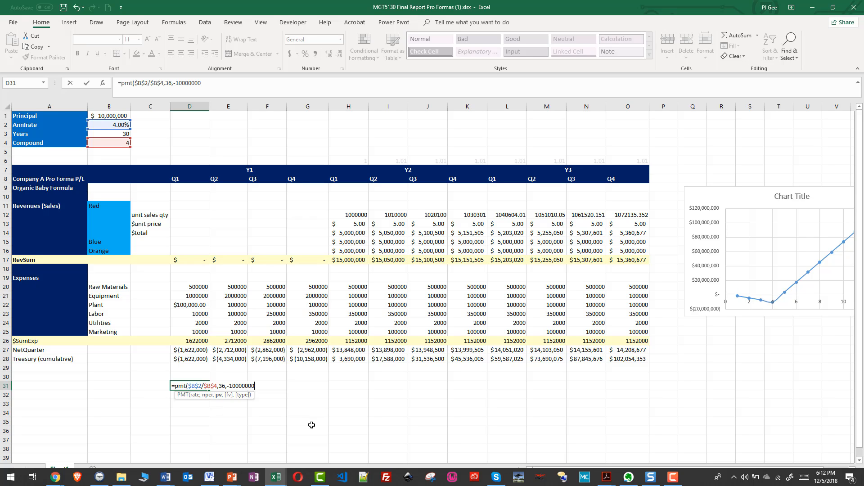
type(")")
key("Return")
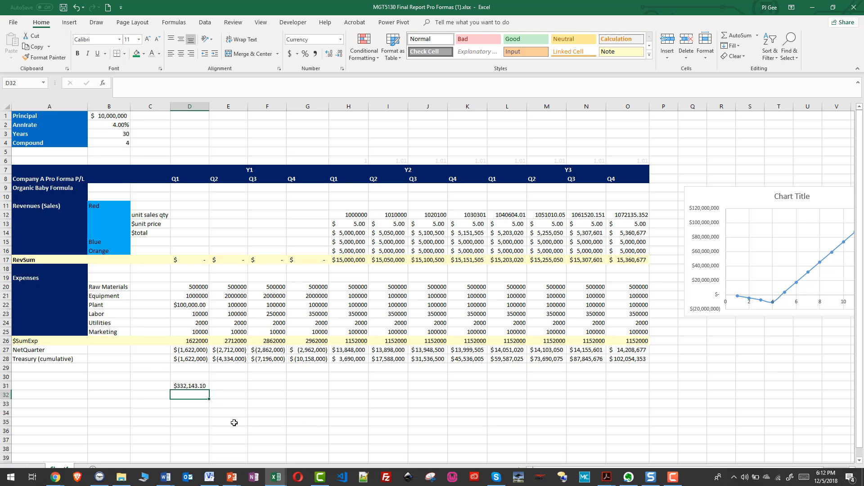
- Fill the D31 loan payment formula across to O31 and total the payments in P31 with =SUM(D31:O31)
left_click(192, 386)
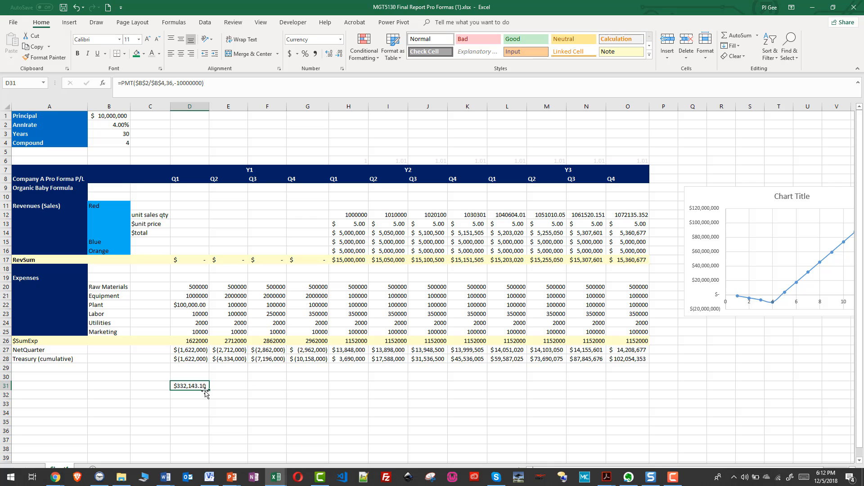
left_click_drag(209, 391, 637, 408)
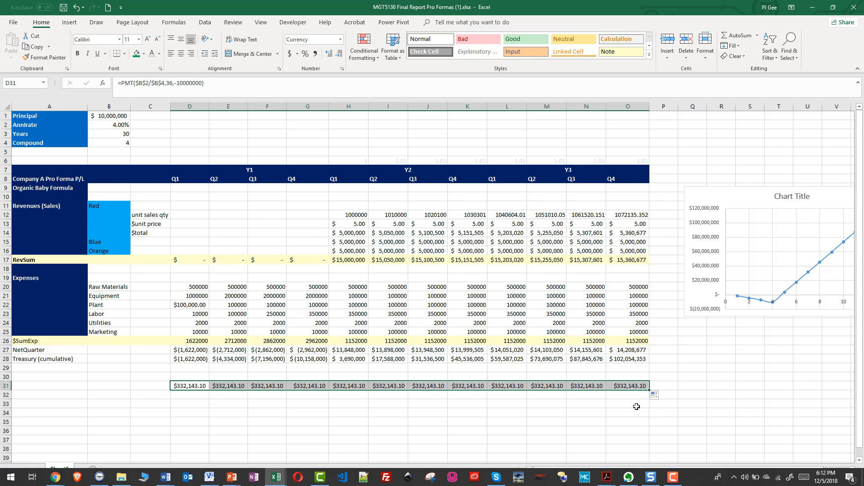
left_click(660, 388)
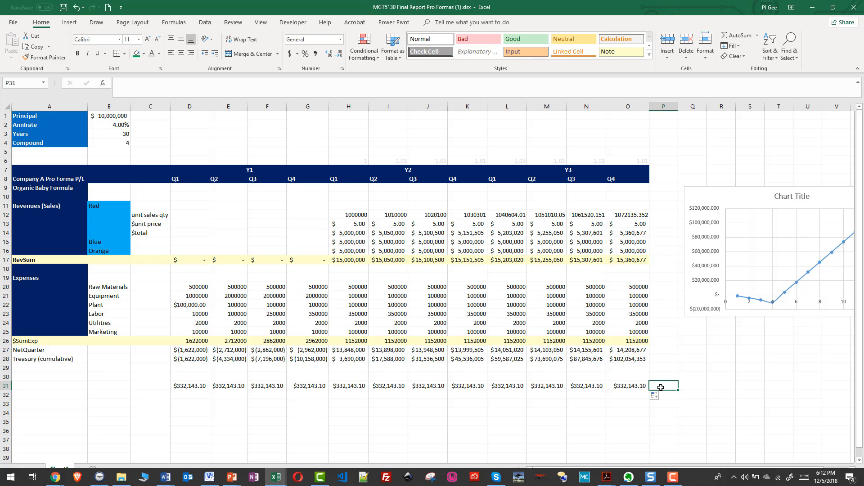
key("alt+equal")
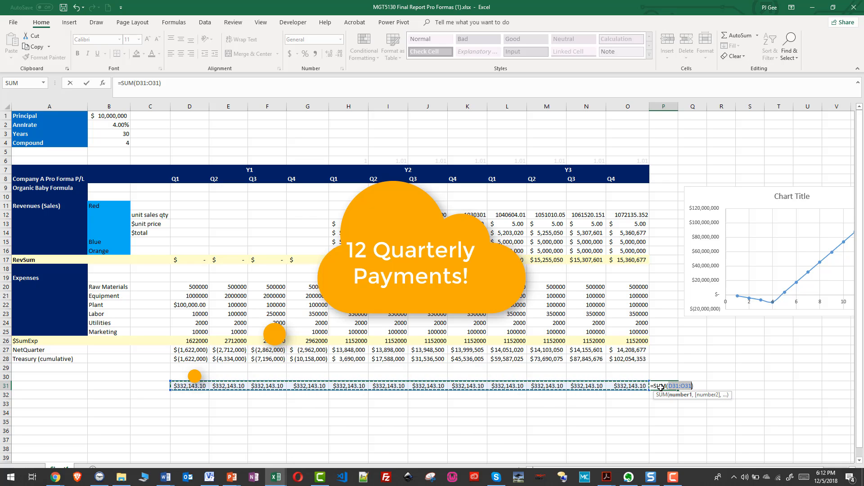
key("Return")
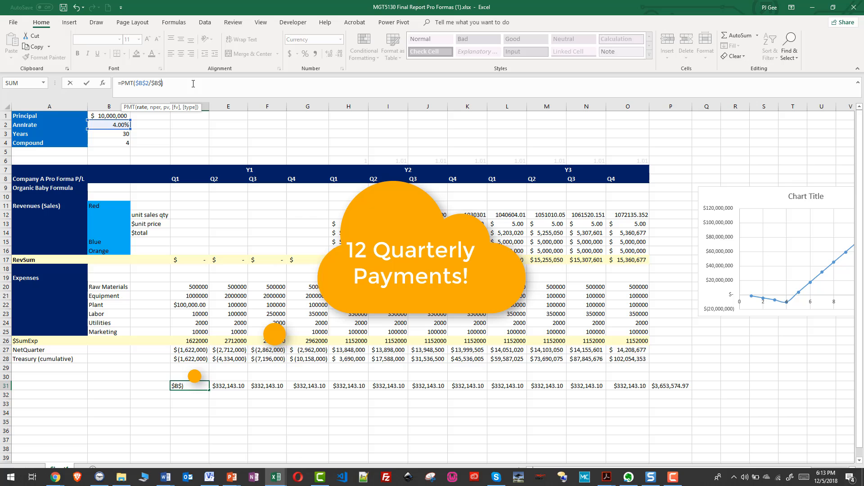
- Change the loan payment formula in D31 to =PMT($B$2/$B$4,12,-10000000) for 12 quarterly payments
type("4,")
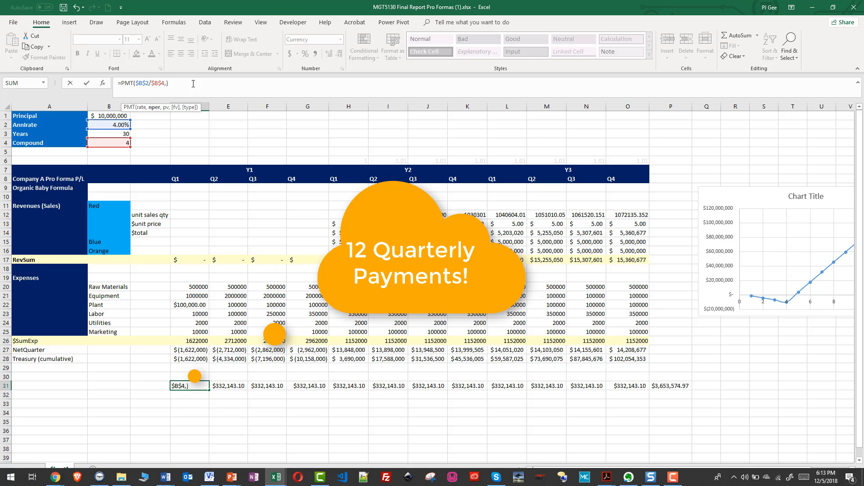
type("12,-10000000")
key("Return")
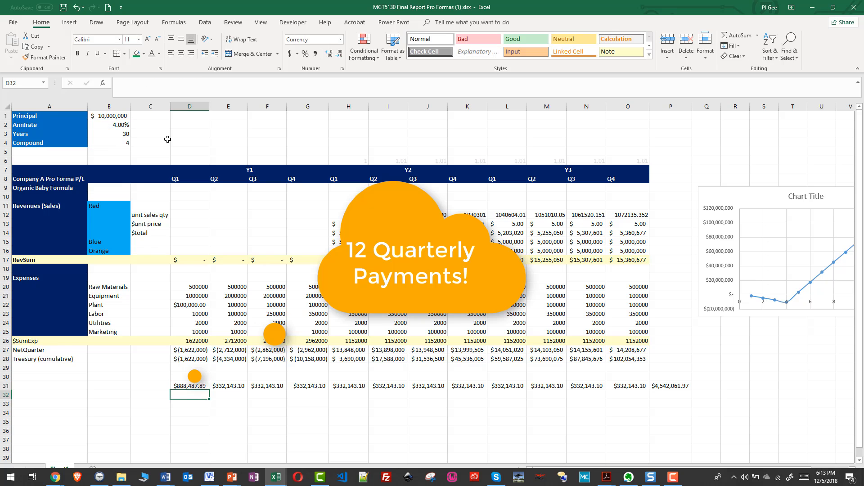
- Fill the revised D31 payment formula across to O31 and widen column P to fit the payment total
left_click(198, 386)
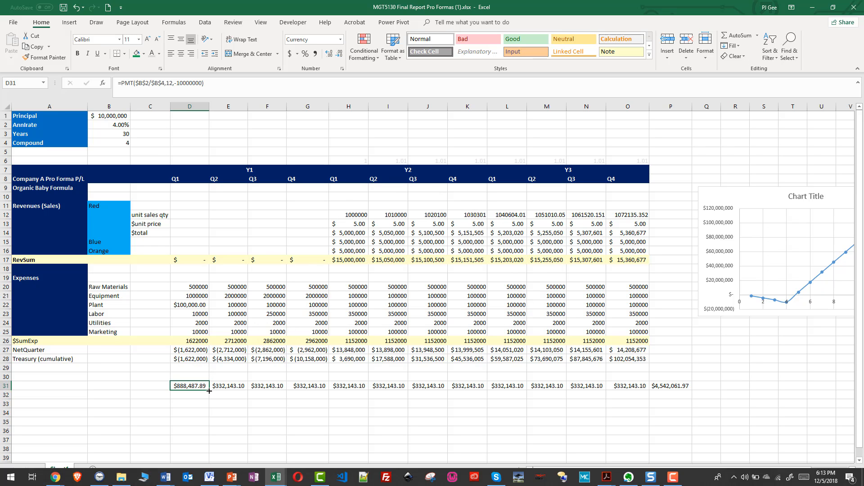
left_click_drag(209, 390, 644, 406)
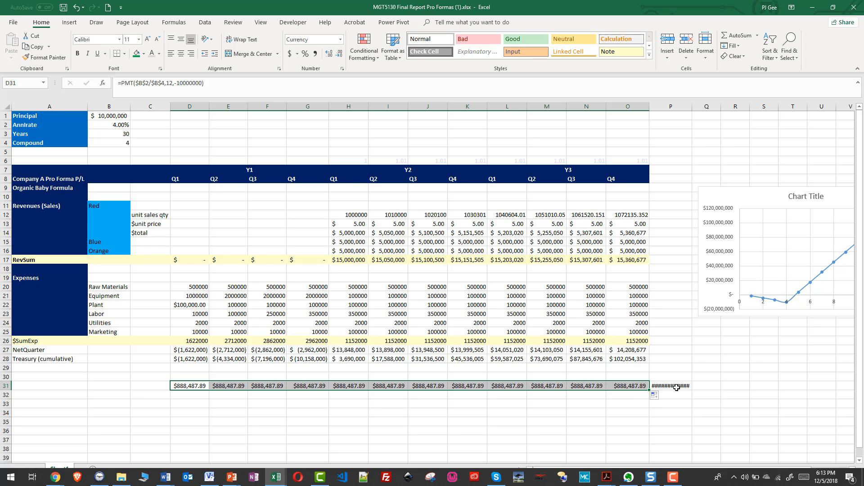
left_click(674, 386)
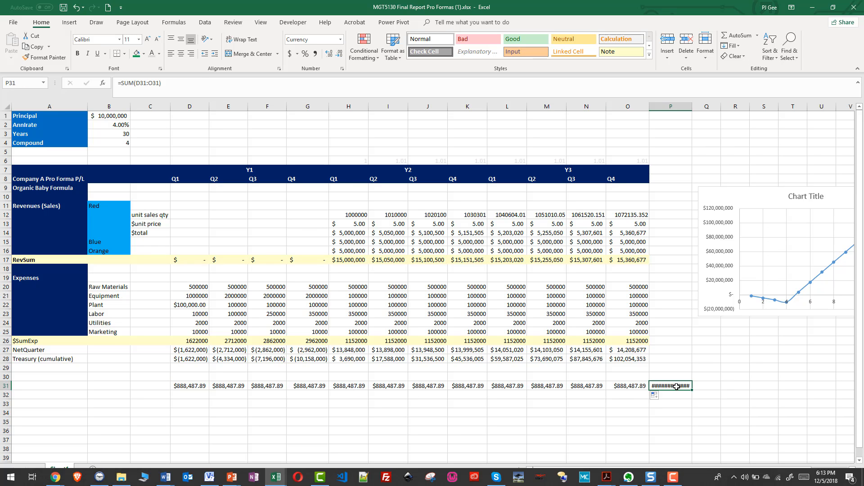
double_click(692, 106)
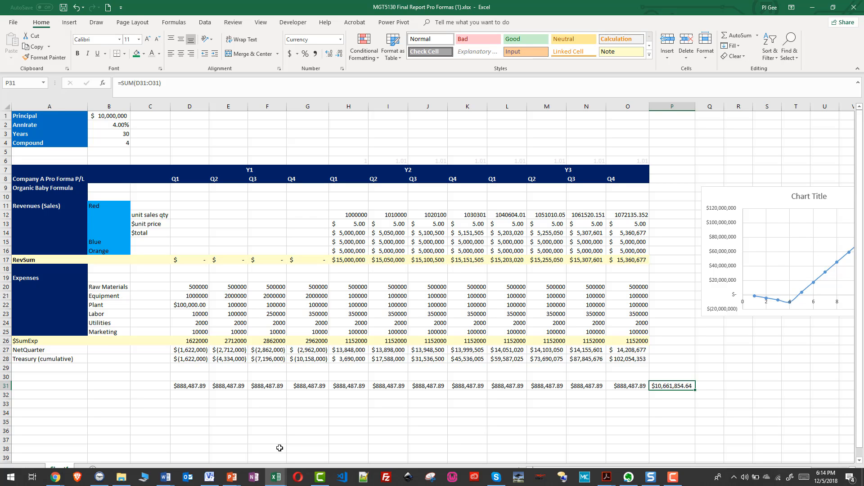
- Copy the payment formula into D32 and change it to the interest formula =IPMT($B$2/$B$4,D30,12,-10000000)
left_click(194, 387)
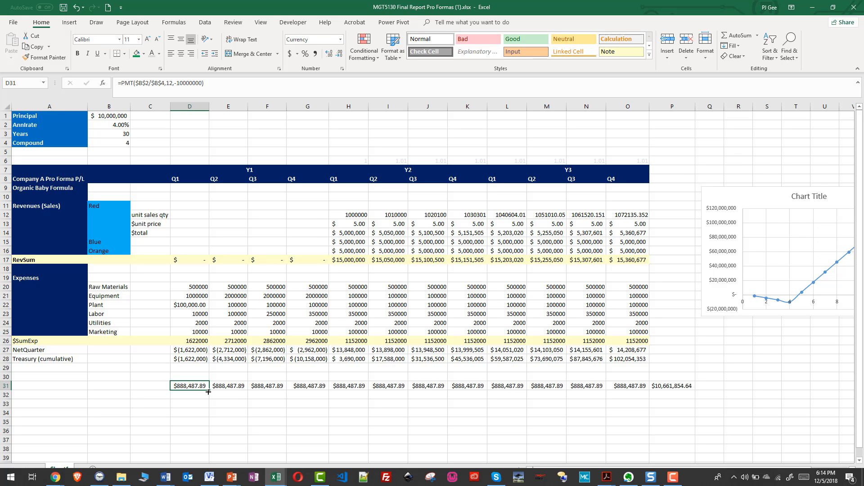
left_click_drag(209, 392, 209, 398)
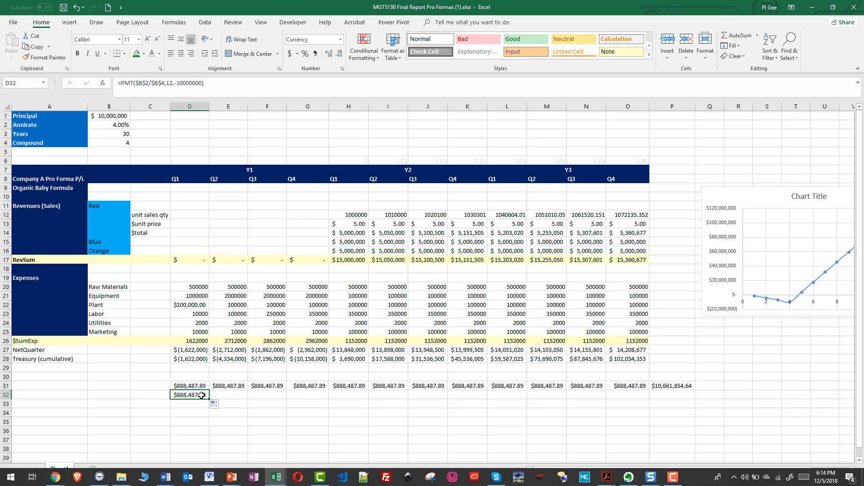
left_click(121, 83)
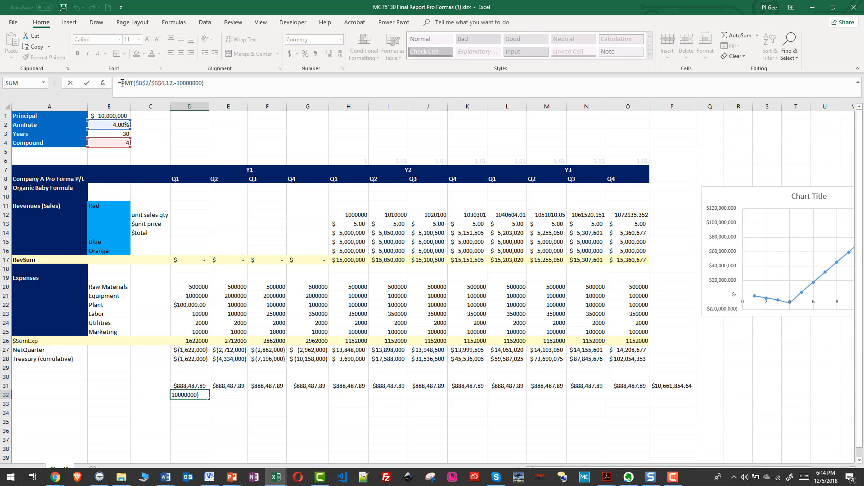
type("I")
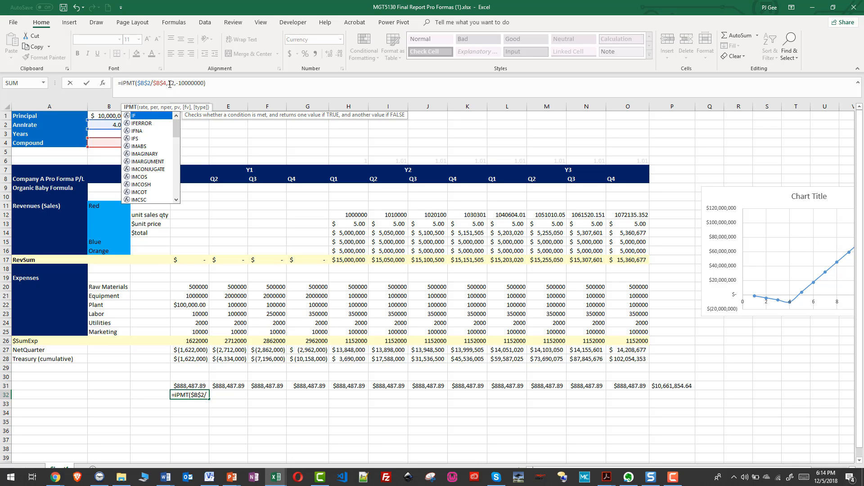
left_click(170, 84)
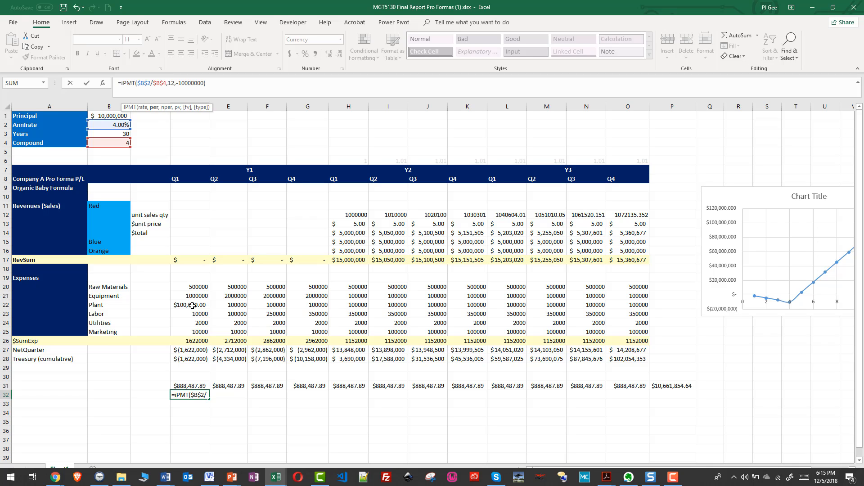
left_click(191, 376)
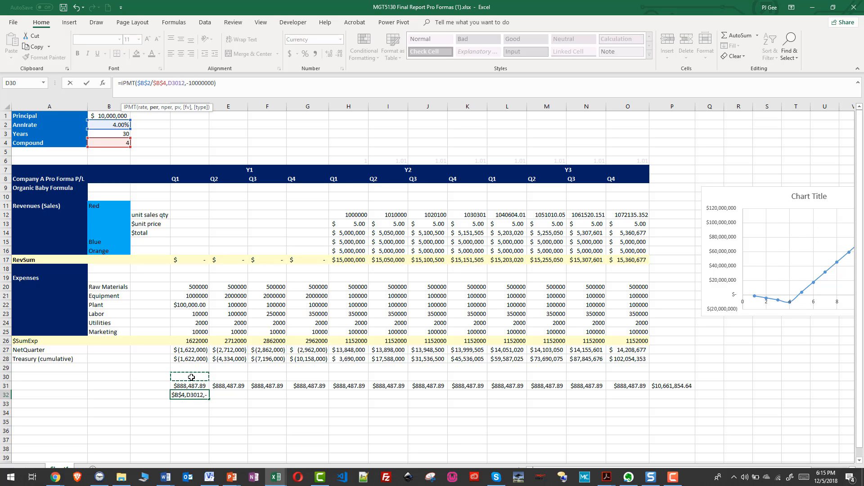
type(",")
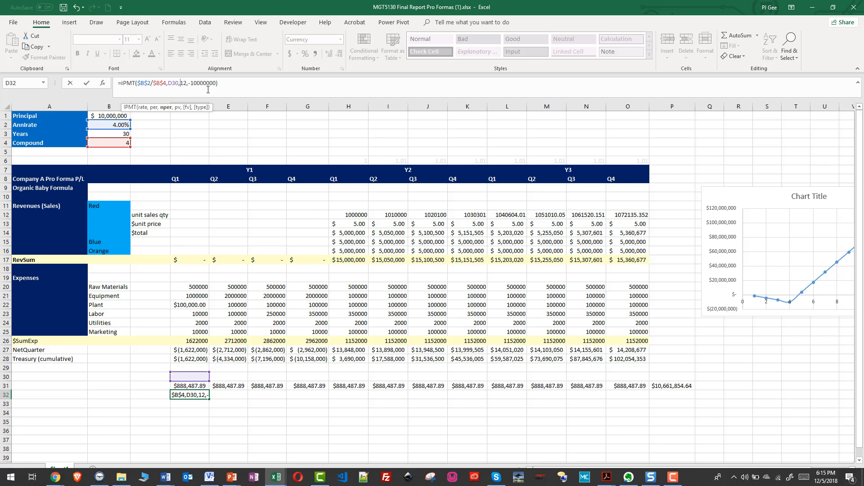
key("Return")
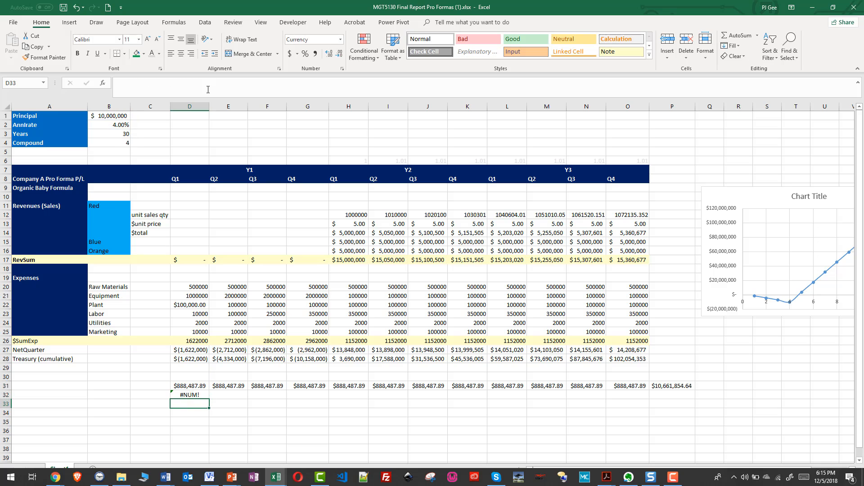
- Number the payment periods in D30:O30 from 1 to 12 by entering 1 and 2 and extending the series
left_click(191, 377)
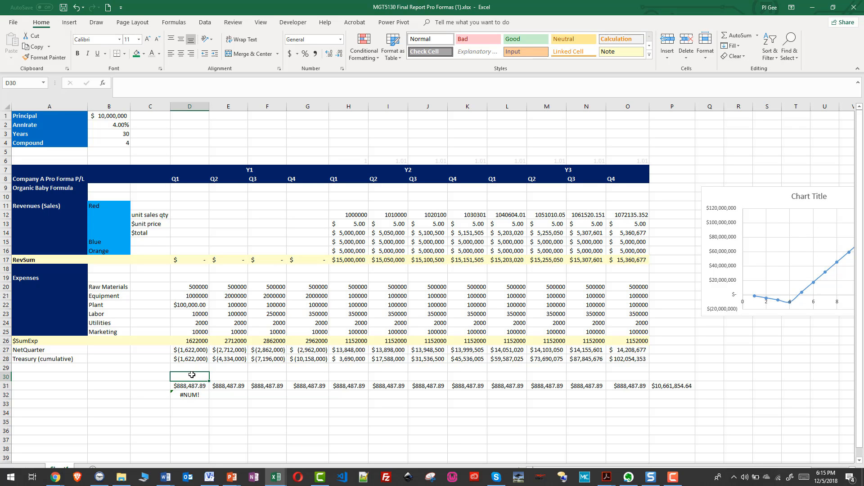
type("1")
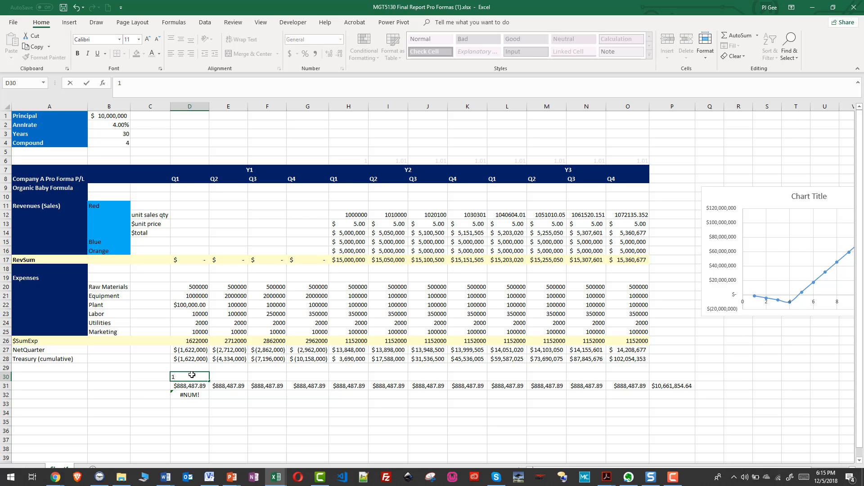
key("Tab")
type("2")
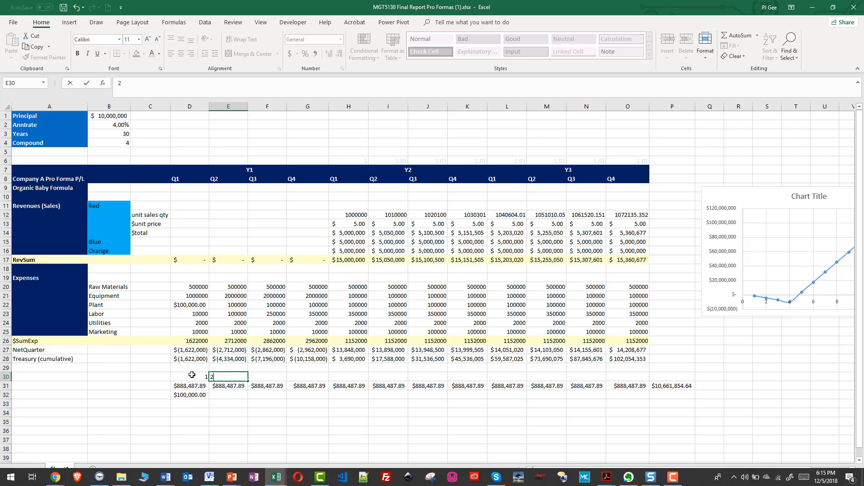
left_click(238, 421)
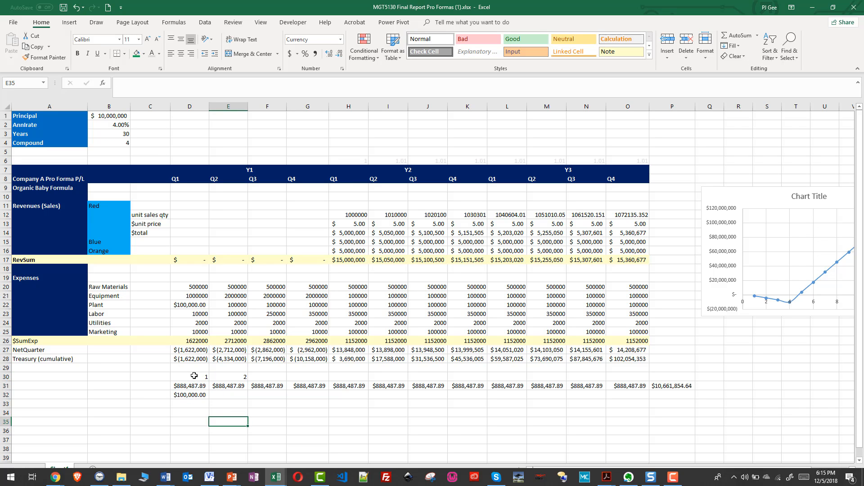
left_click(206, 376)
left_click_drag(205, 376, 232, 377)
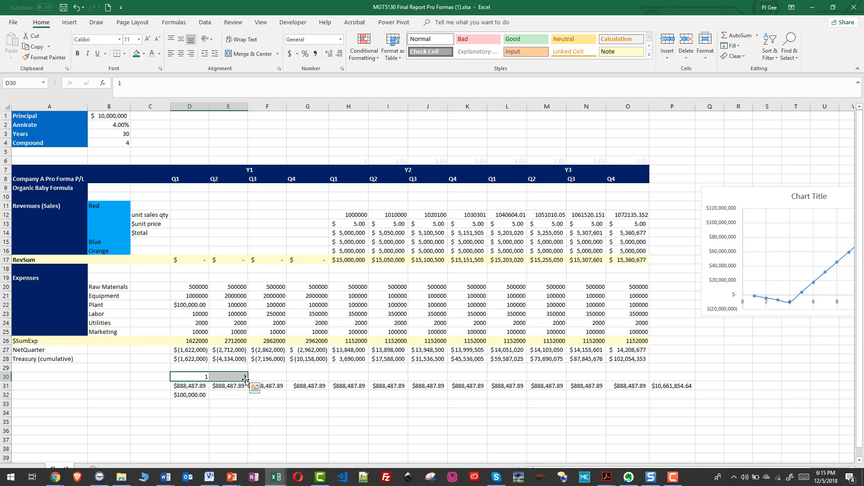
left_click_drag(248, 381, 646, 376)
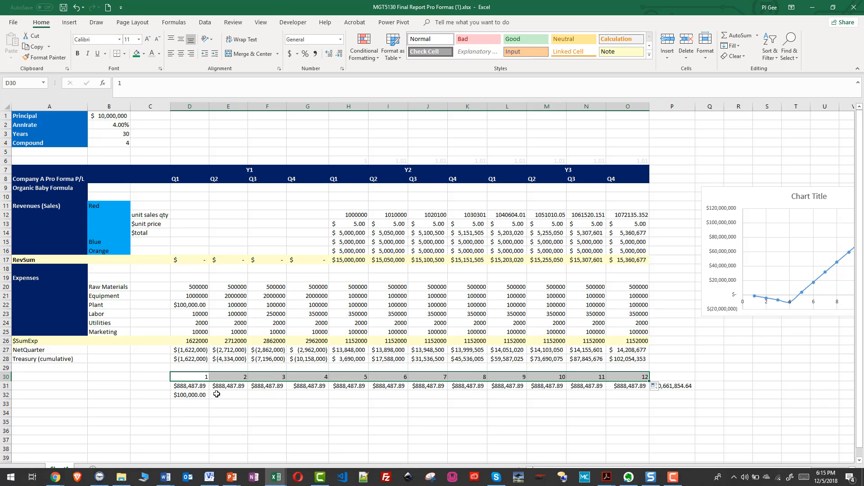
- Fill the interest payment formula from D32 across to O32 for all 12 periods
left_click(179, 396)
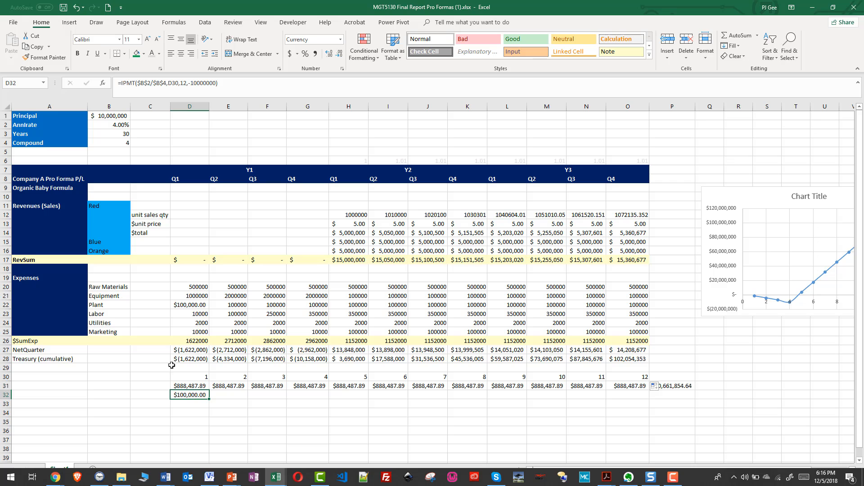
left_click(201, 379)
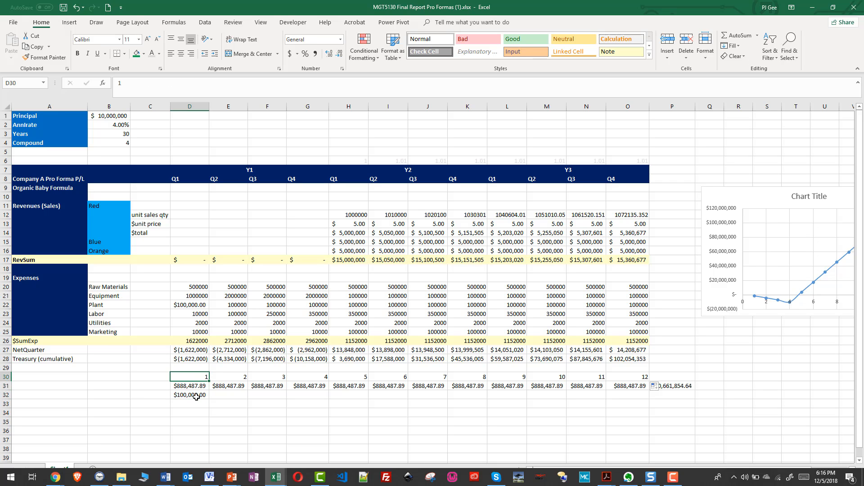
left_click(196, 397)
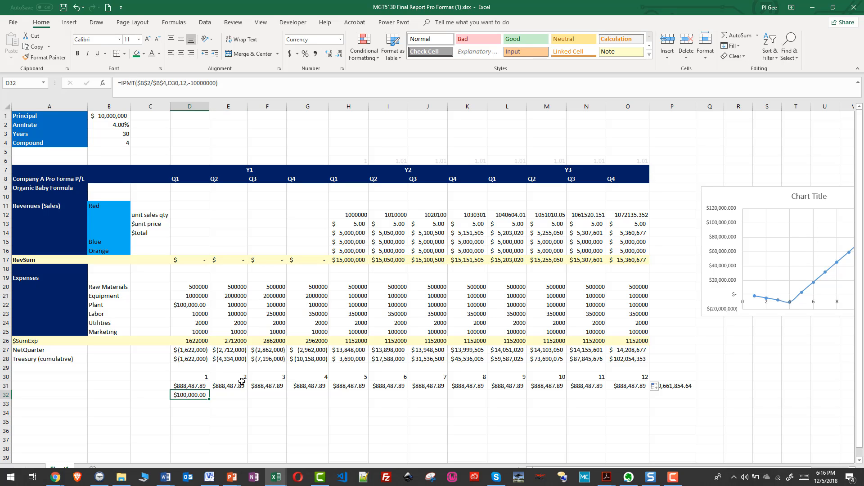
left_click(239, 422)
left_click(196, 395)
left_click_drag(208, 399, 632, 399)
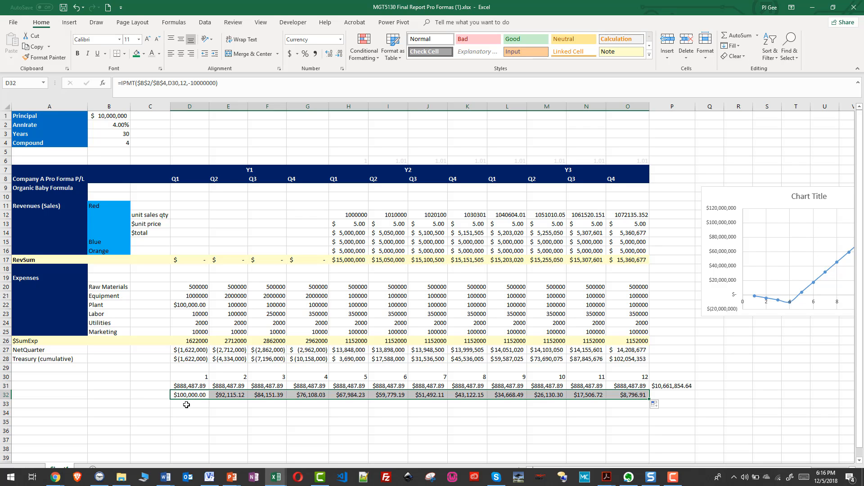
- Try copying the D32 interest formula down to D33, and undo the copy
left_click(196, 395)
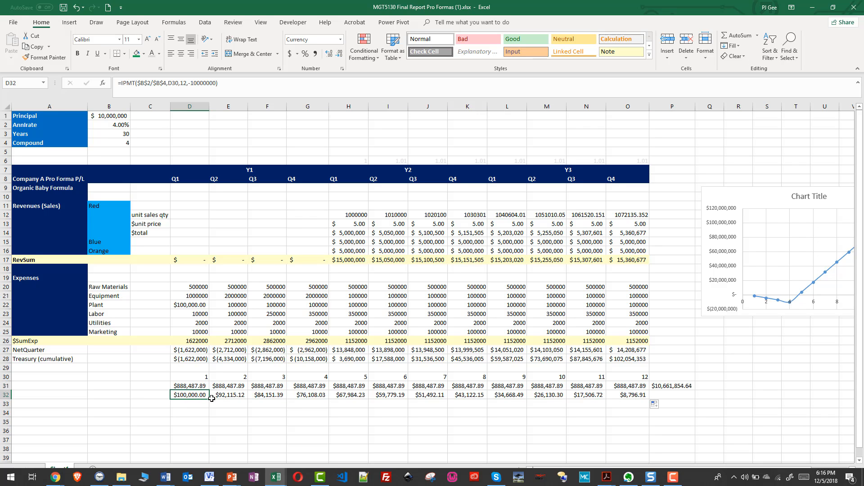
mouse_move(208, 399)
left_mouse_down()
mouse_move(204, 411)
mouse_move(200, 403)
left_mouse_up()
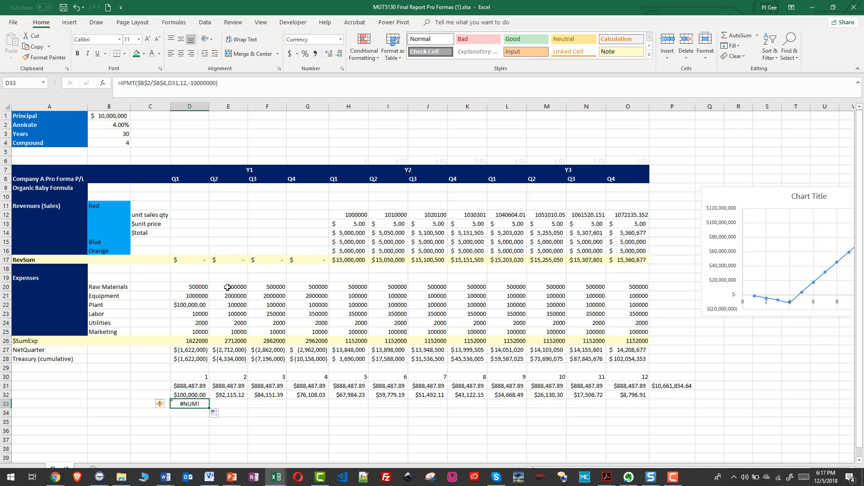
key("ctrl+z")
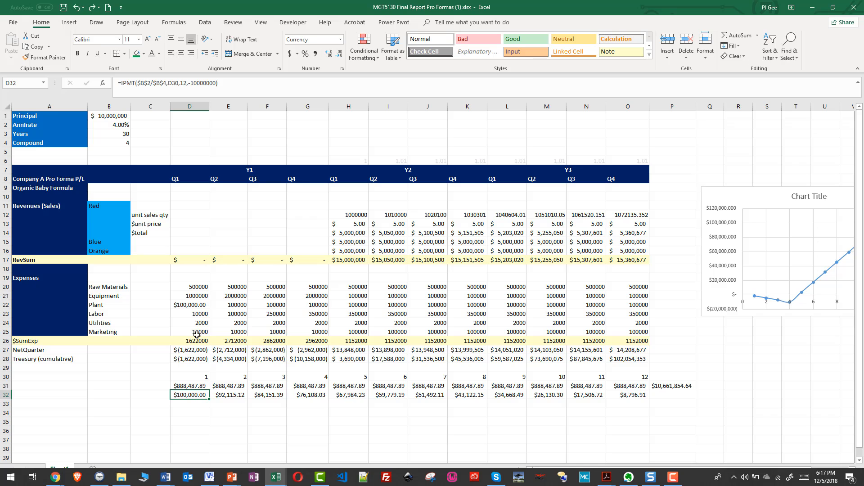
- Cycle the D30 period reference in the D32 interest formula through the absolute and mixed reference types and accept the formula
left_click_drag(179, 83, 170, 84)
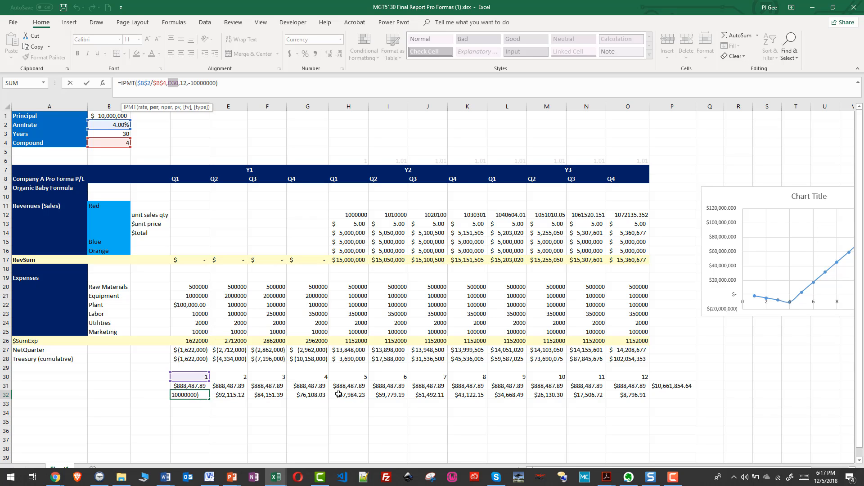
left_click(177, 84)
left_click_drag(173, 83, 177, 83)
key("F4")
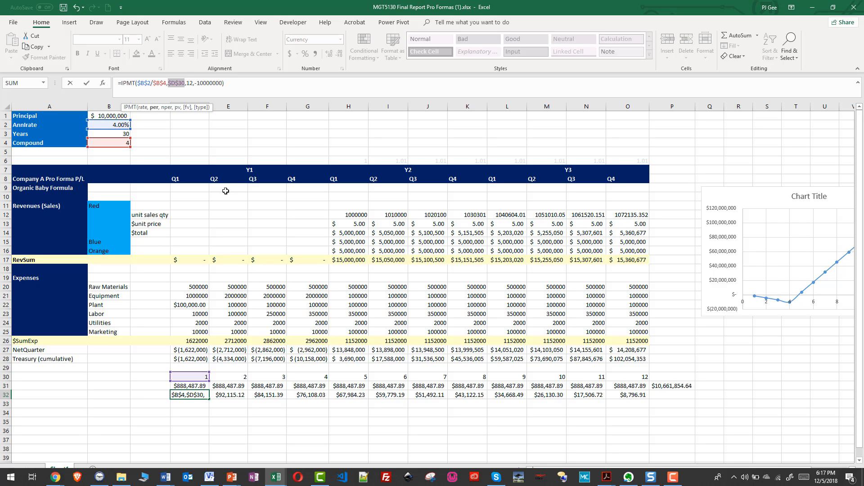
key("F4")
key("F4")
key("F4")
key("F4")
key("F4")
key("Return")
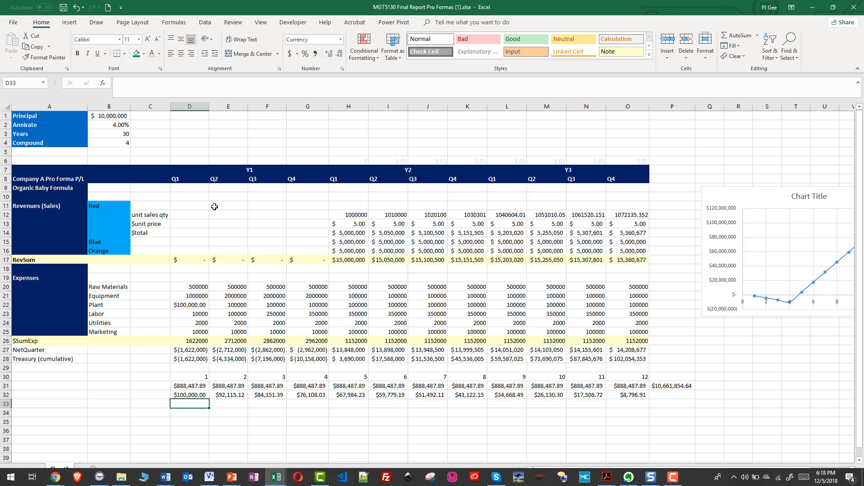
- Copy the updated D32 interest formula down to D33 and refill it across to O32 for all periods
left_click(200, 395)
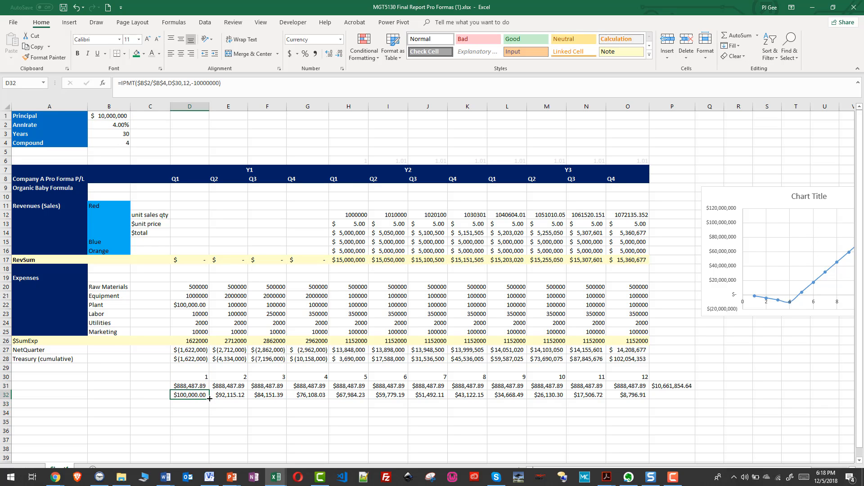
left_click_drag(210, 403, 642, 400)
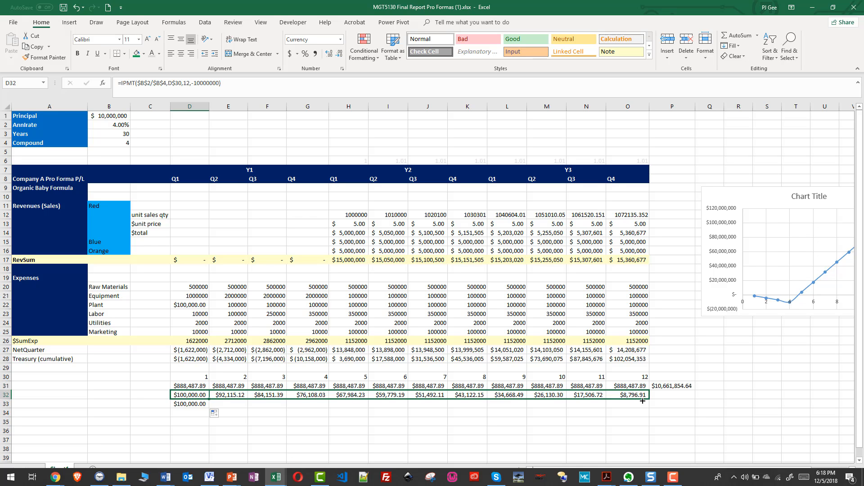
left_click_drag(643, 401, 643, 401)
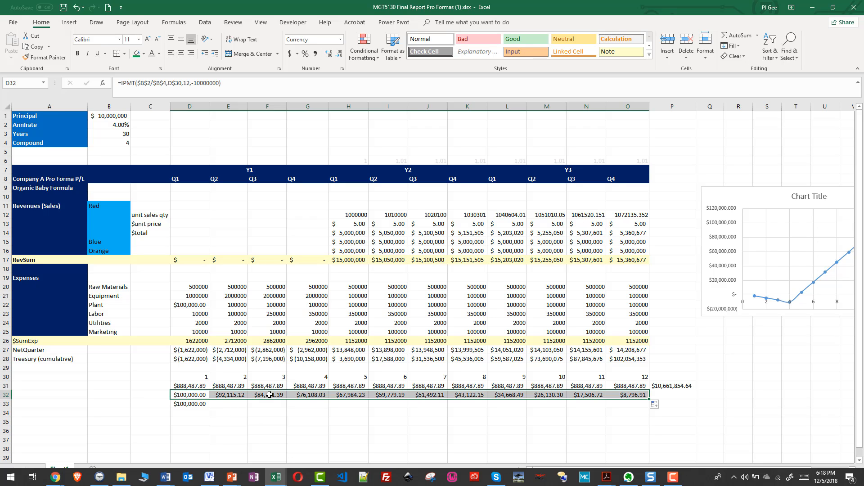
left_click(224, 396)
key("shift+Right")
left_click(224, 395)
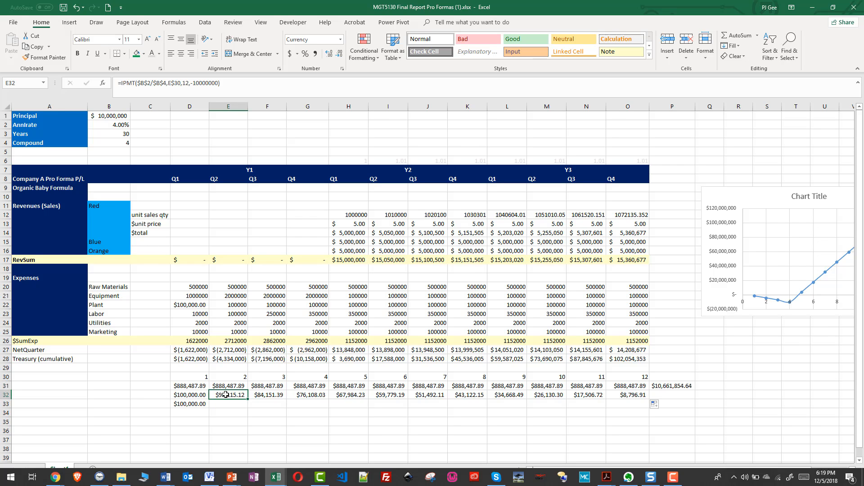
- Copy the D32 formula to D33, change its function to PPMT for the principal portion, and fill it across to O33
left_click(196, 396)
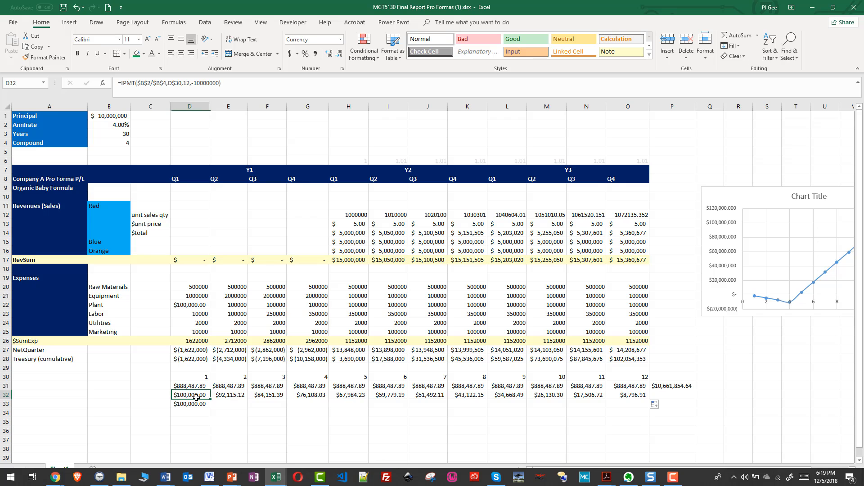
left_click_drag(210, 400, 209, 408)
left_click(196, 404)
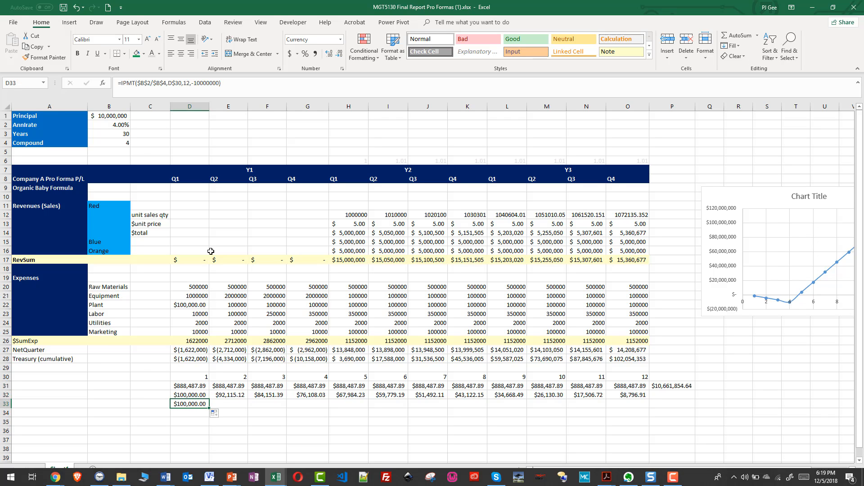
left_click(123, 82)
key("Delete")
type("P")
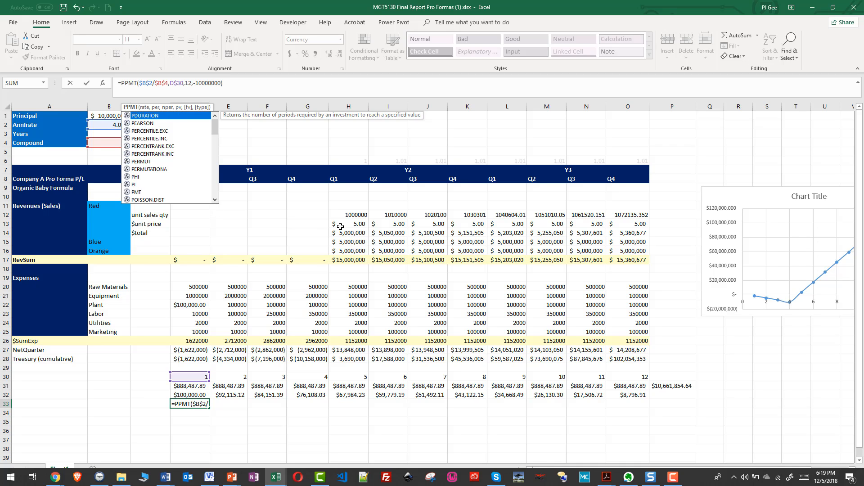
key("Return")
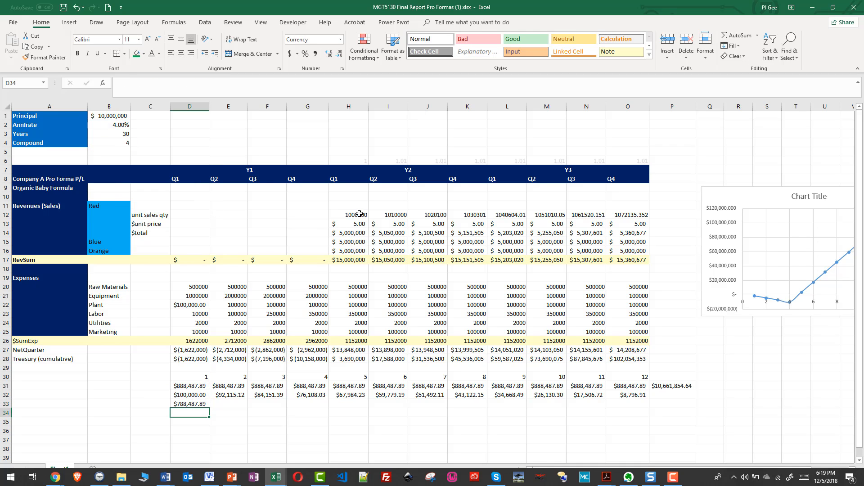
left_click(198, 404)
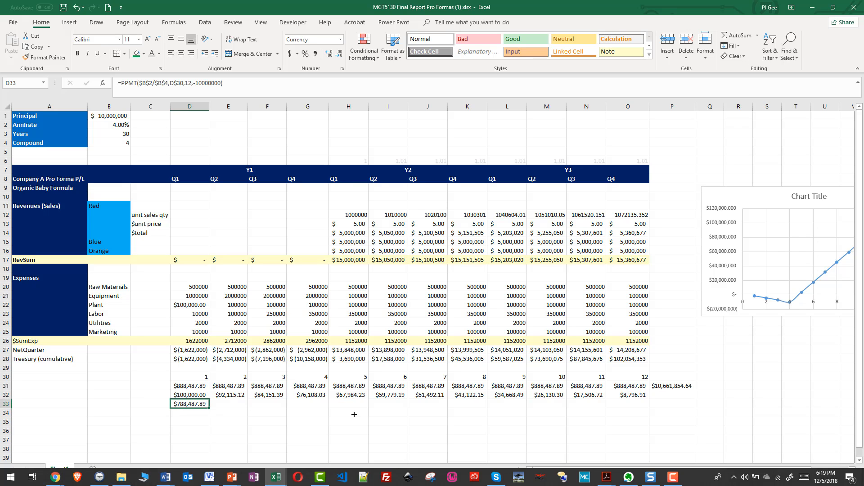
left_click_drag(355, 414, 640, 423)
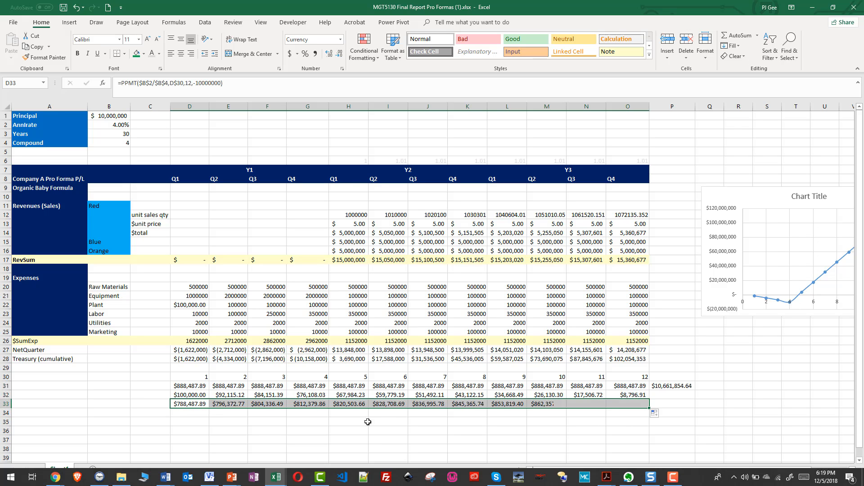
- Sum the interest and principal portions in D34 with =SUM(D32:D33) and fill the formula across to O34
left_click(191, 412)
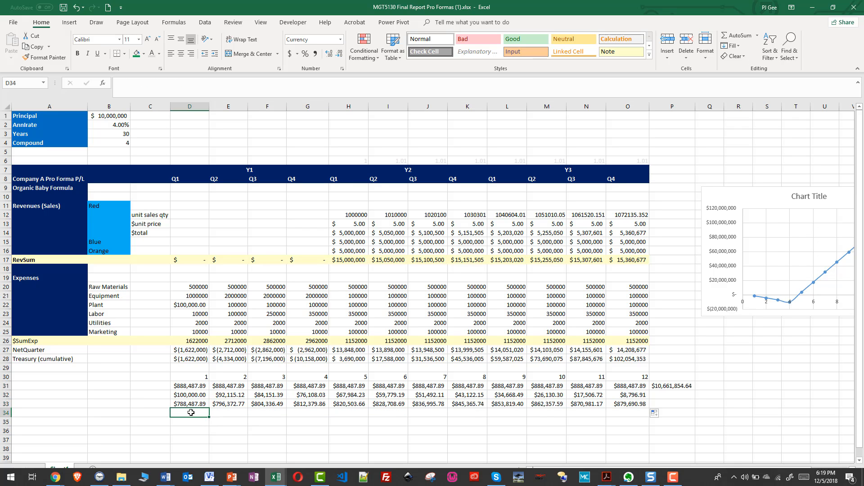
key("alt+equal")
left_click(189, 397)
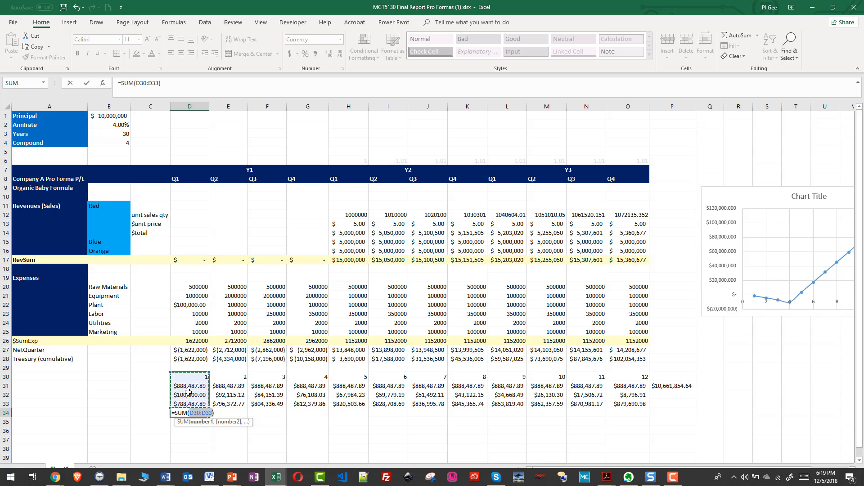
left_click_drag(189, 396, 189, 402)
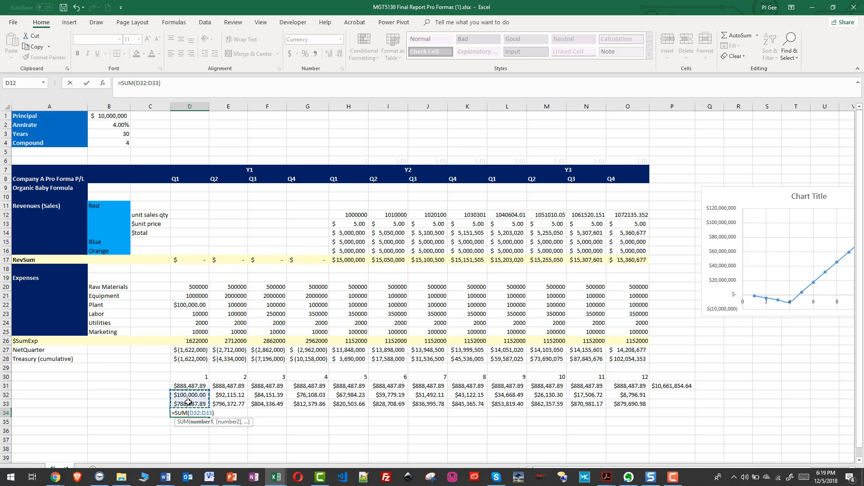
key("Return")
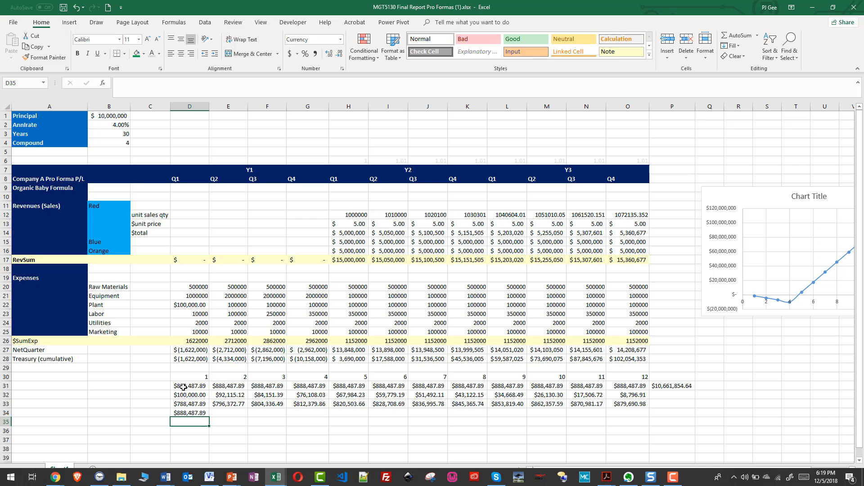
left_click(201, 412)
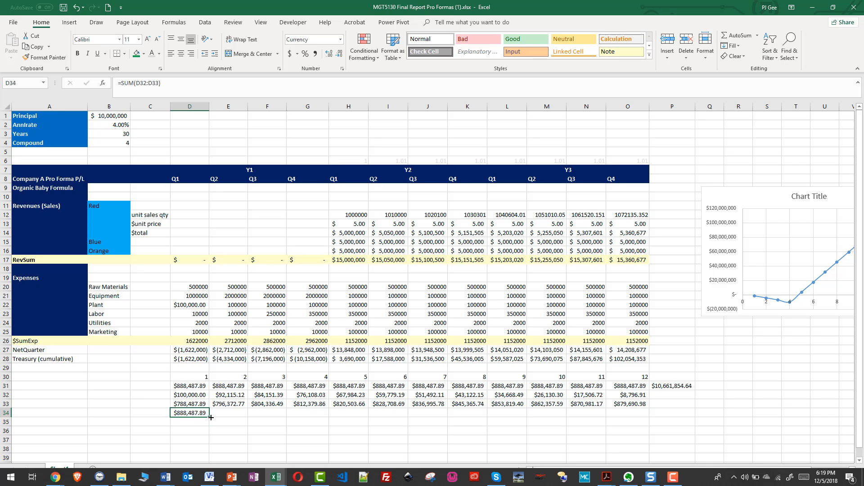
left_click_drag(211, 417, 632, 457)
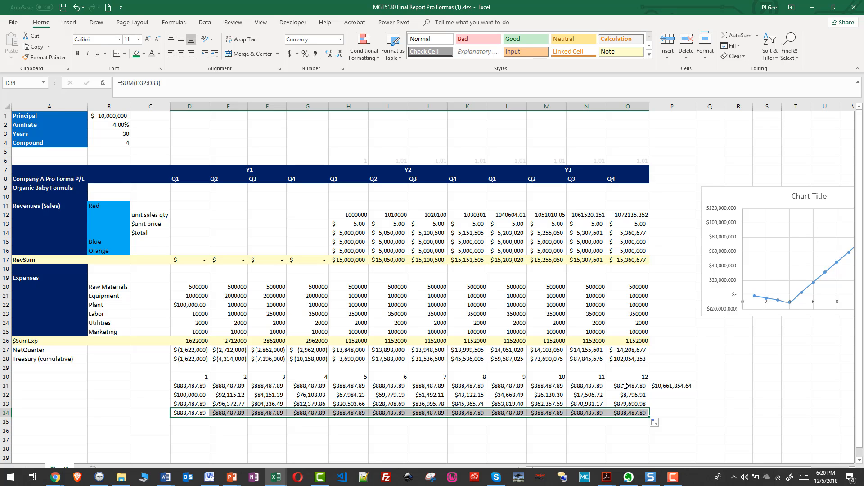
left_click(677, 415)
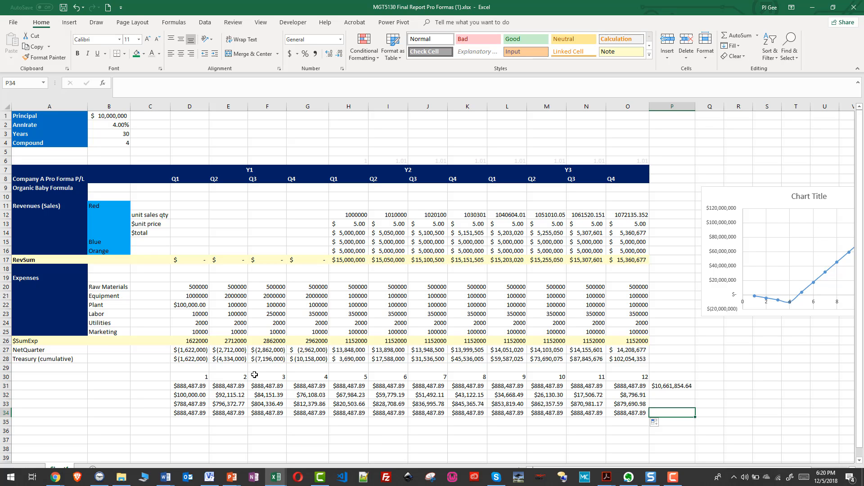
- Change the font color of the period numbers in D30:O30 to light gray
left_click_drag(198, 377, 618, 378)
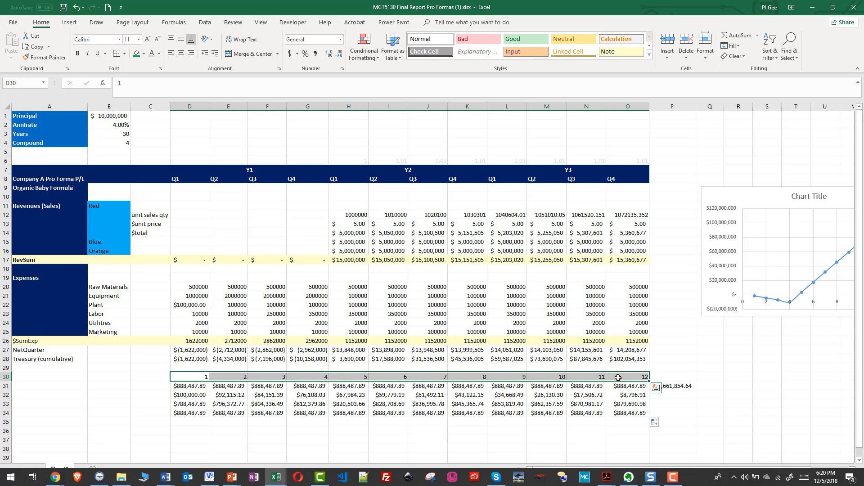
left_click(152, 53)
left_click(241, 449)
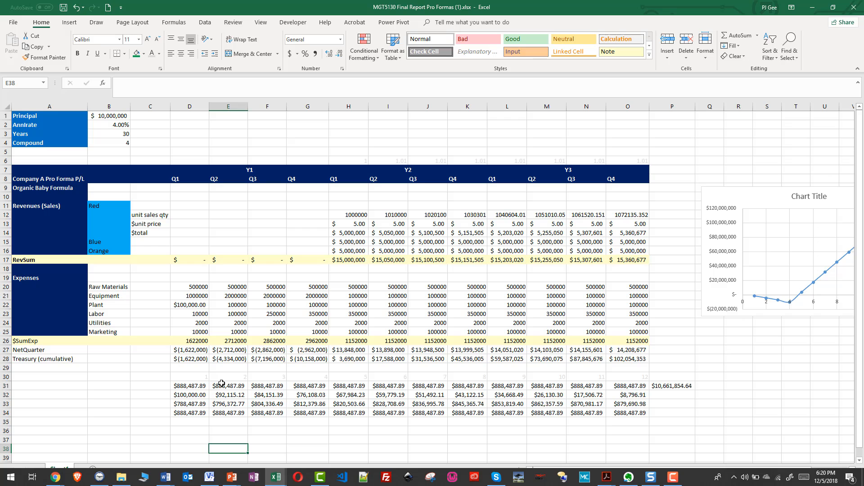
left_click(5, 376)
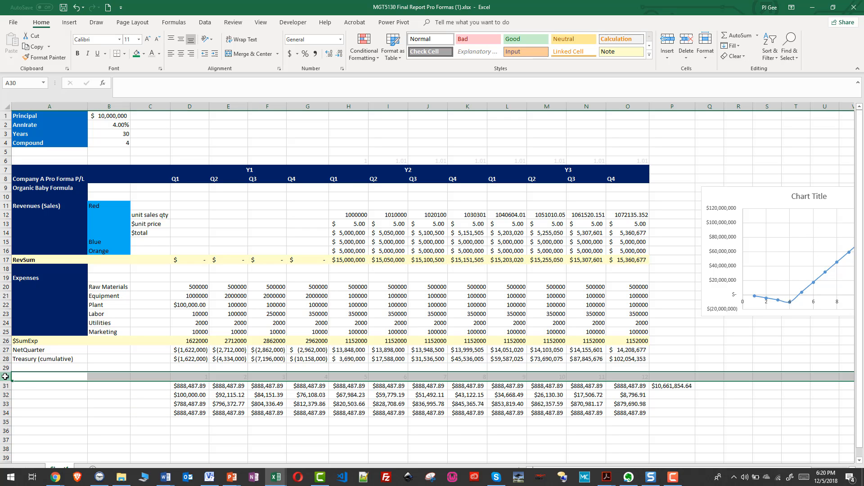
right_click(5, 376)
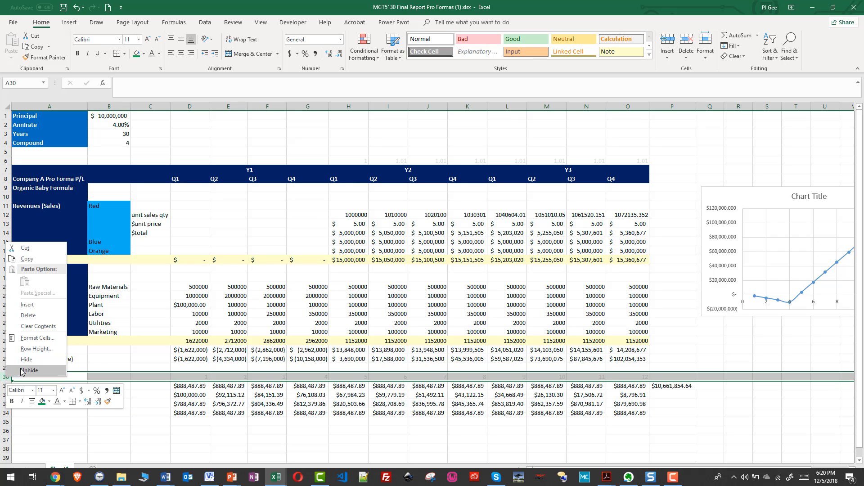
left_click(63, 439)
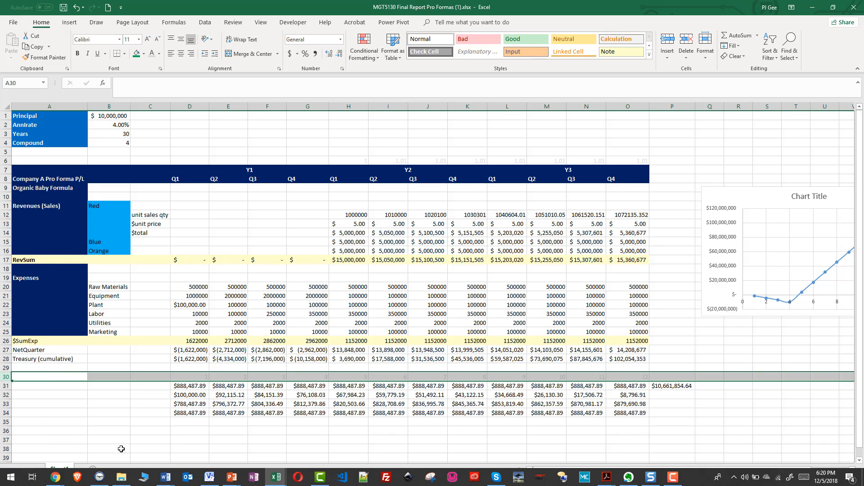
- Copy the period numbers in D30:O30 and paste them into row 5 starting at D5
left_click(197, 305)
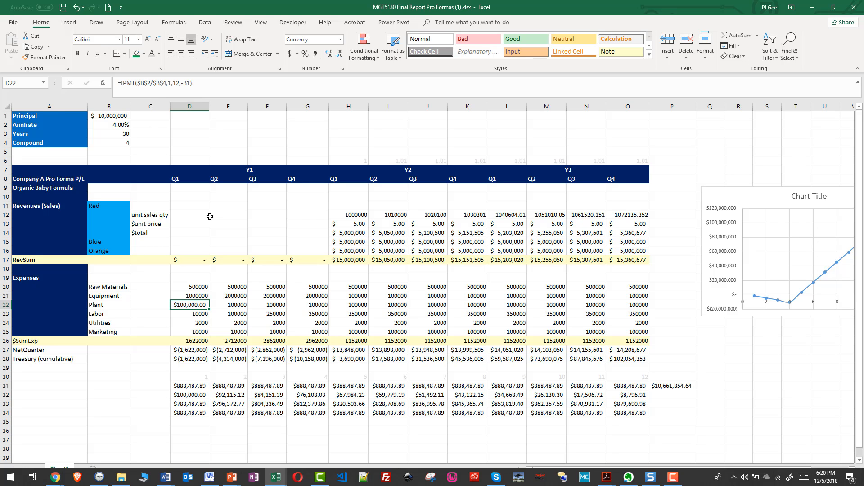
left_click_drag(199, 375, 623, 375)
key("ctrl+c")
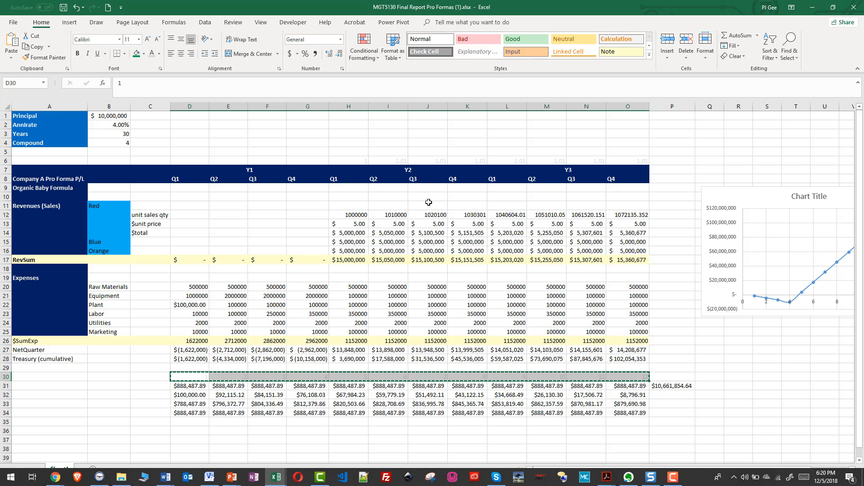
left_click(194, 151)
key("ctrl+v")
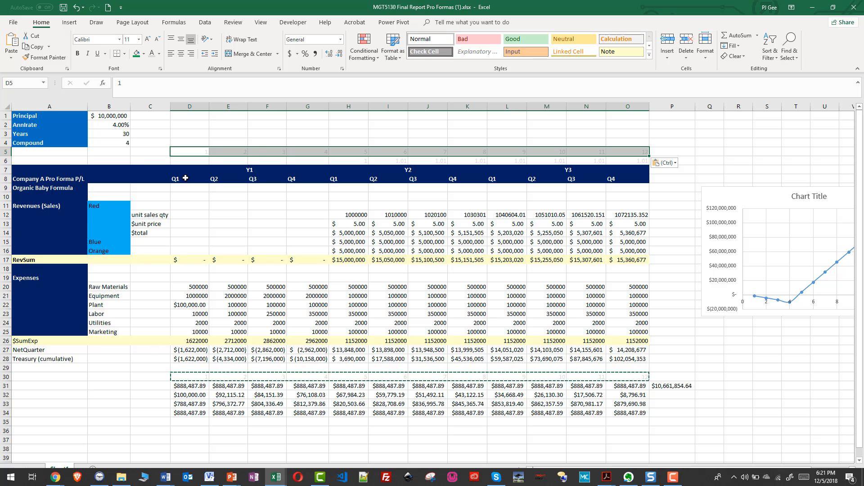
- Replace the fixed period 1 in the Plant interest formula in D22 with a reference to D5
left_click(204, 305)
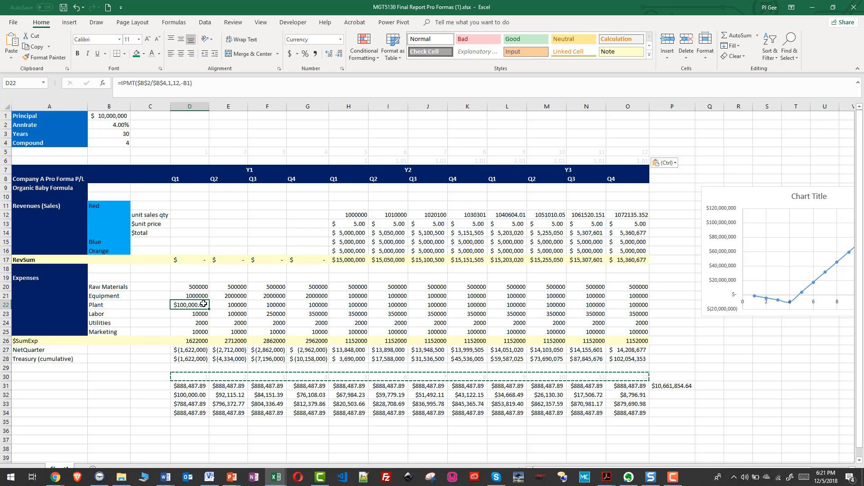
left_click(170, 83)
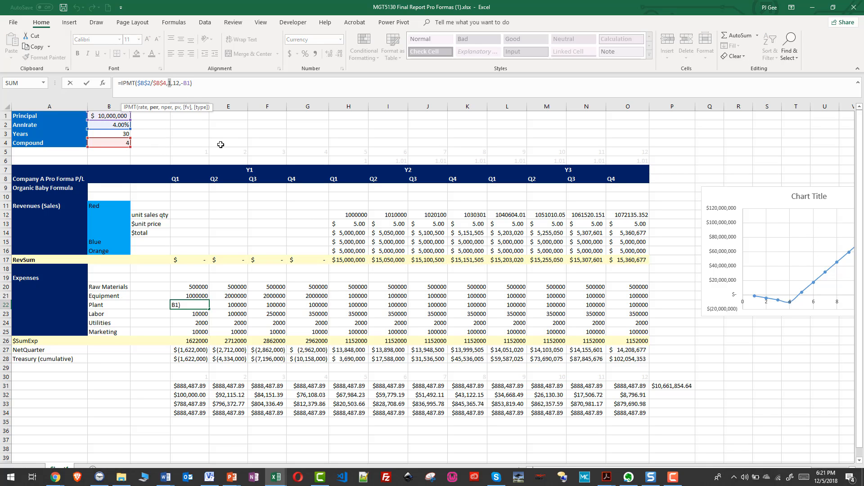
left_click(205, 153)
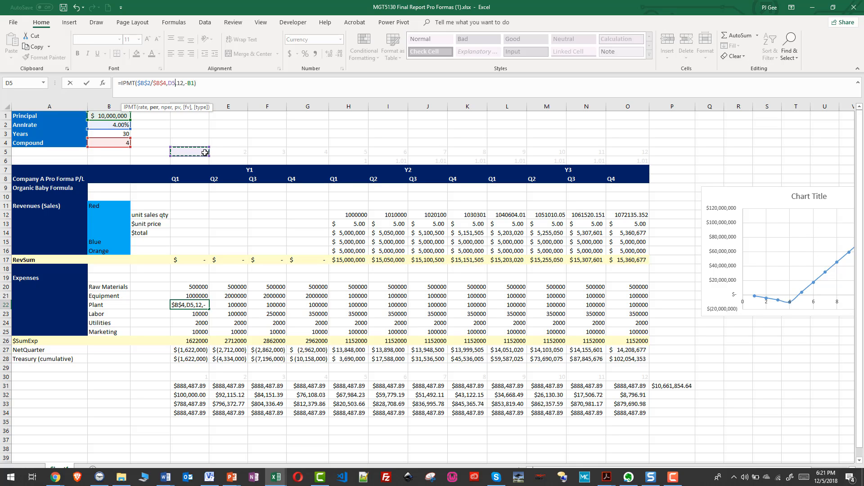
key("Return")
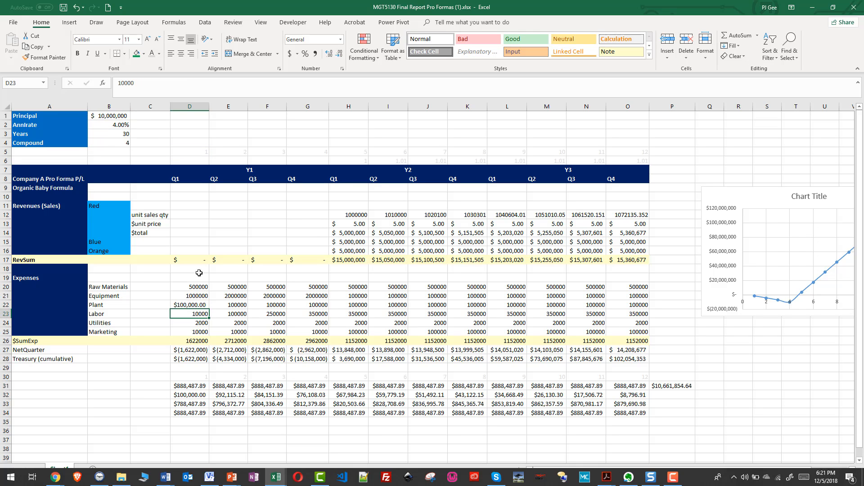
- Fill the Plant interest formula from D22 across to O22
left_click(197, 304)
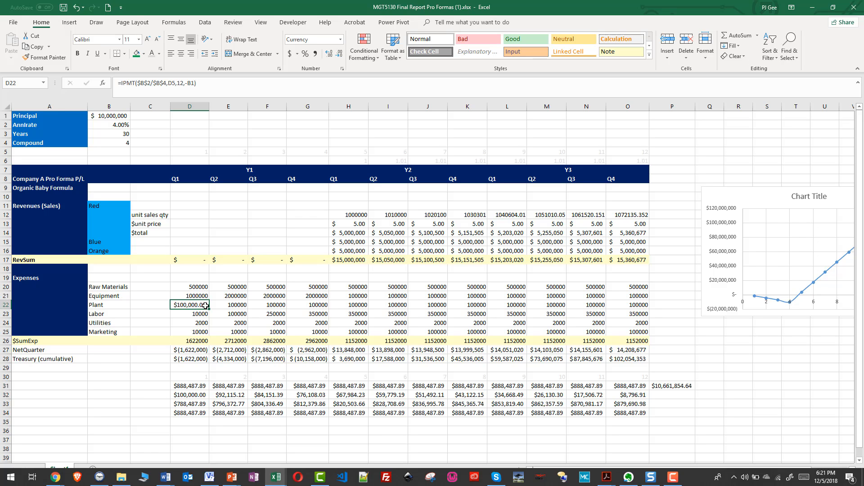
left_click_drag(236, 312, 641, 329)
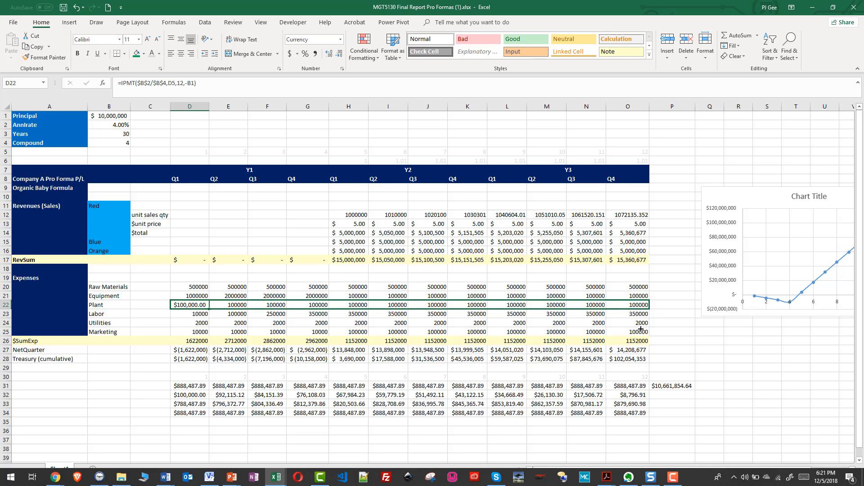
left_click_drag(641, 330, 641, 330)
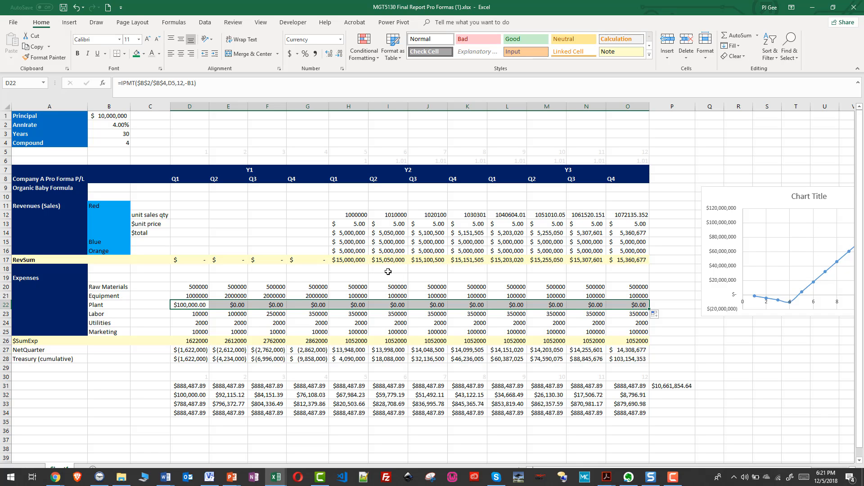
- Make the principal reference B1 in the D22 Plant interest formula absolute
left_click(202, 304)
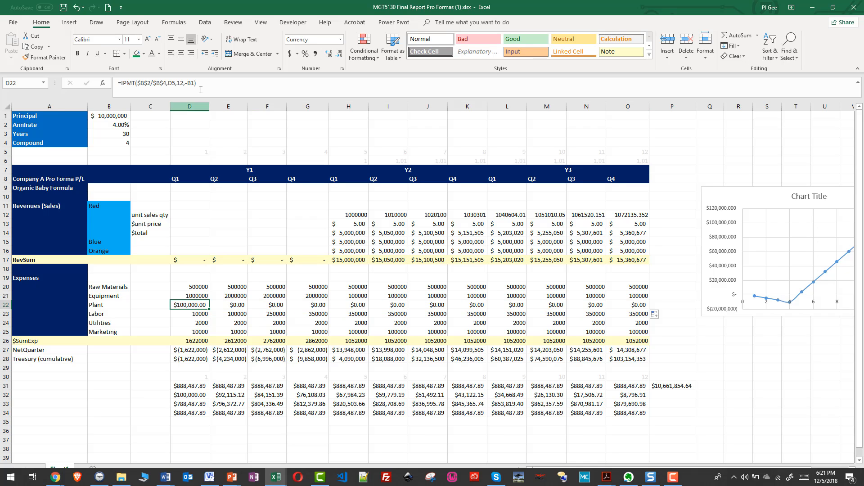
left_click_drag(194, 83, 188, 84)
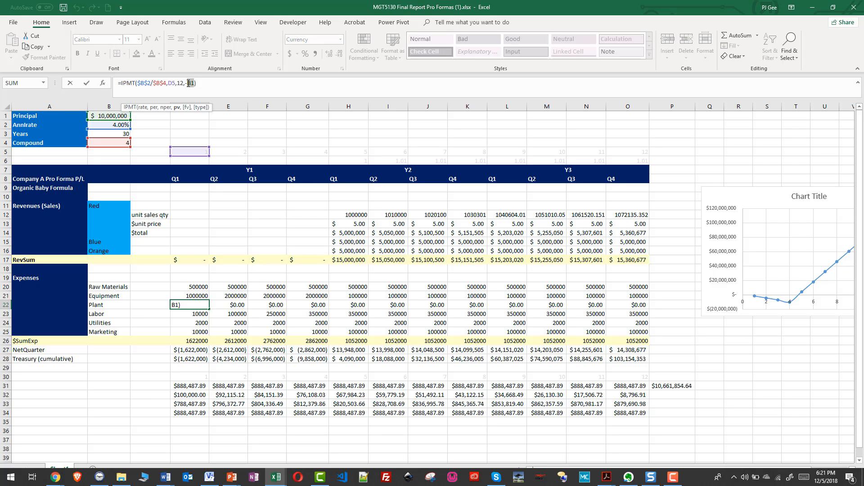
key("F4")
key("Return")
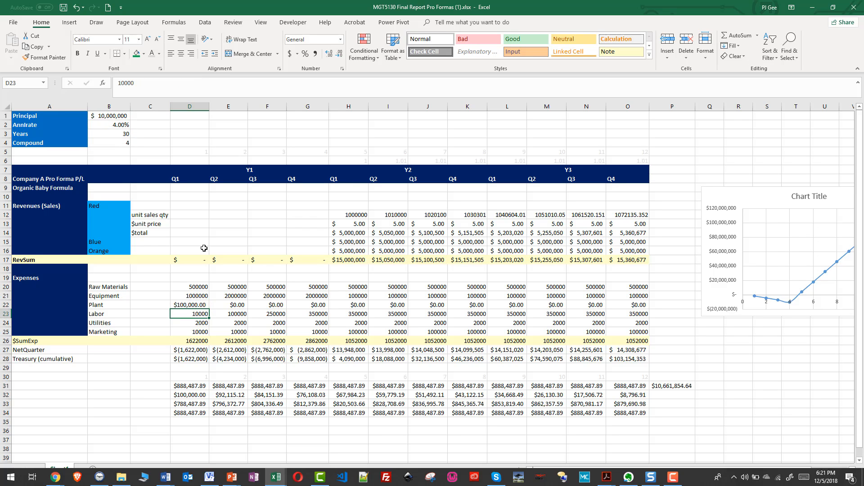
- Refill the corrected Plant interest formula from D22 across all twelve quarters to O22
left_click(201, 306)
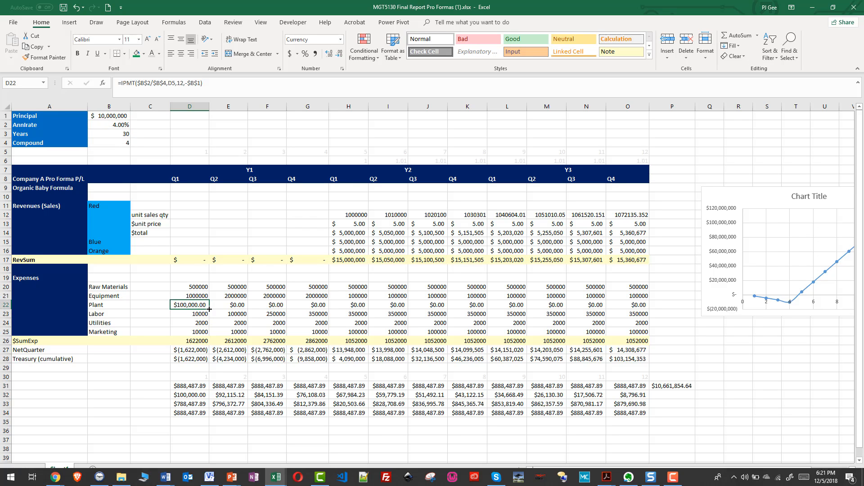
left_click_drag(209, 309, 638, 311)
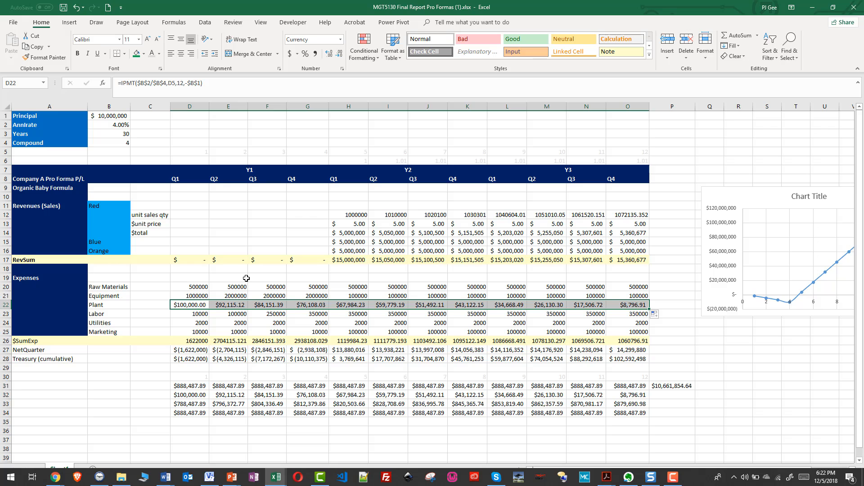
left_click(222, 437)
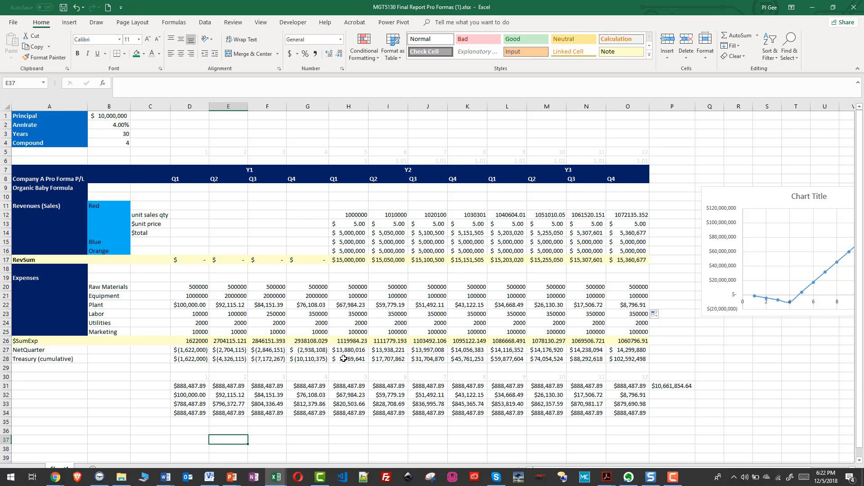
- Examine the cumulative treasury result for the final quarter in O28
left_click(638, 360)
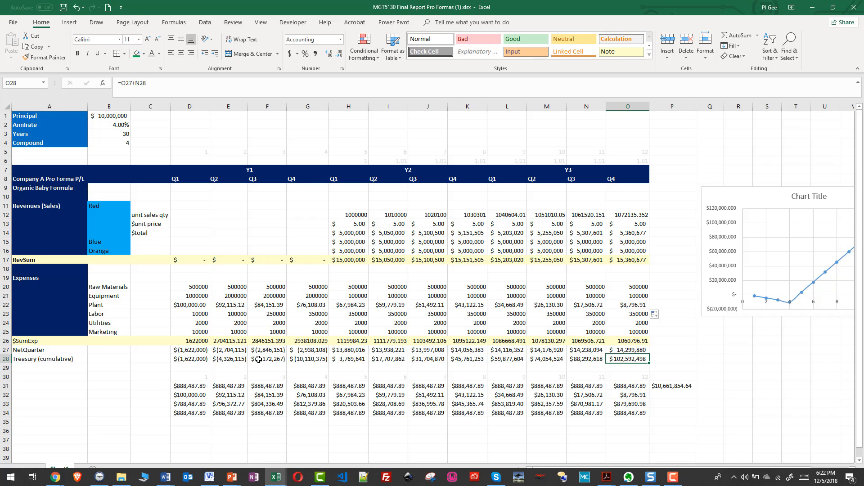
left_click(718, 423)
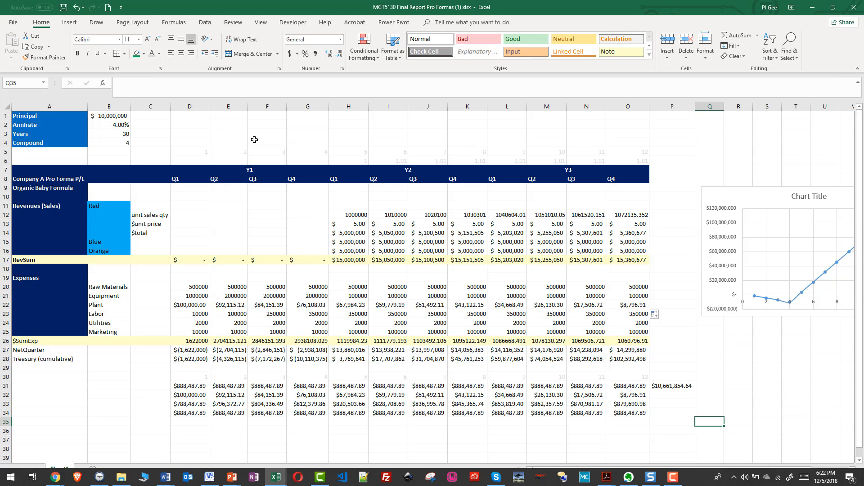
key("alt+Tab")
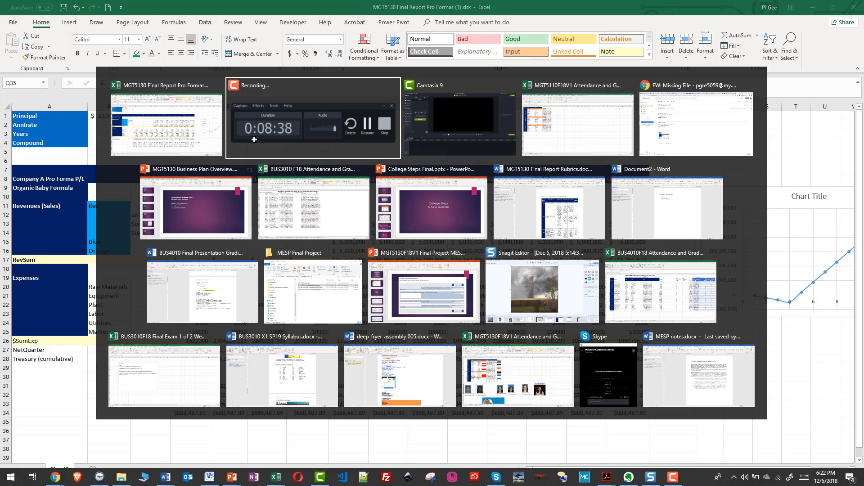